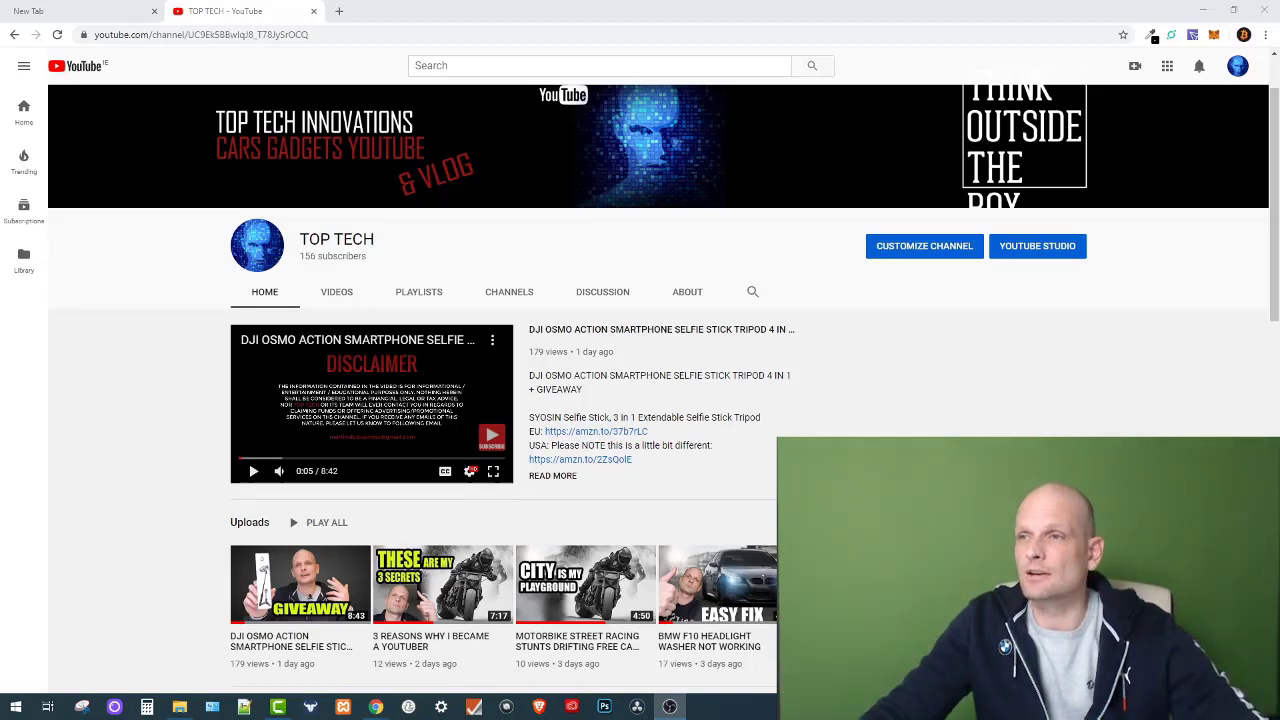
key(alt+Tab)
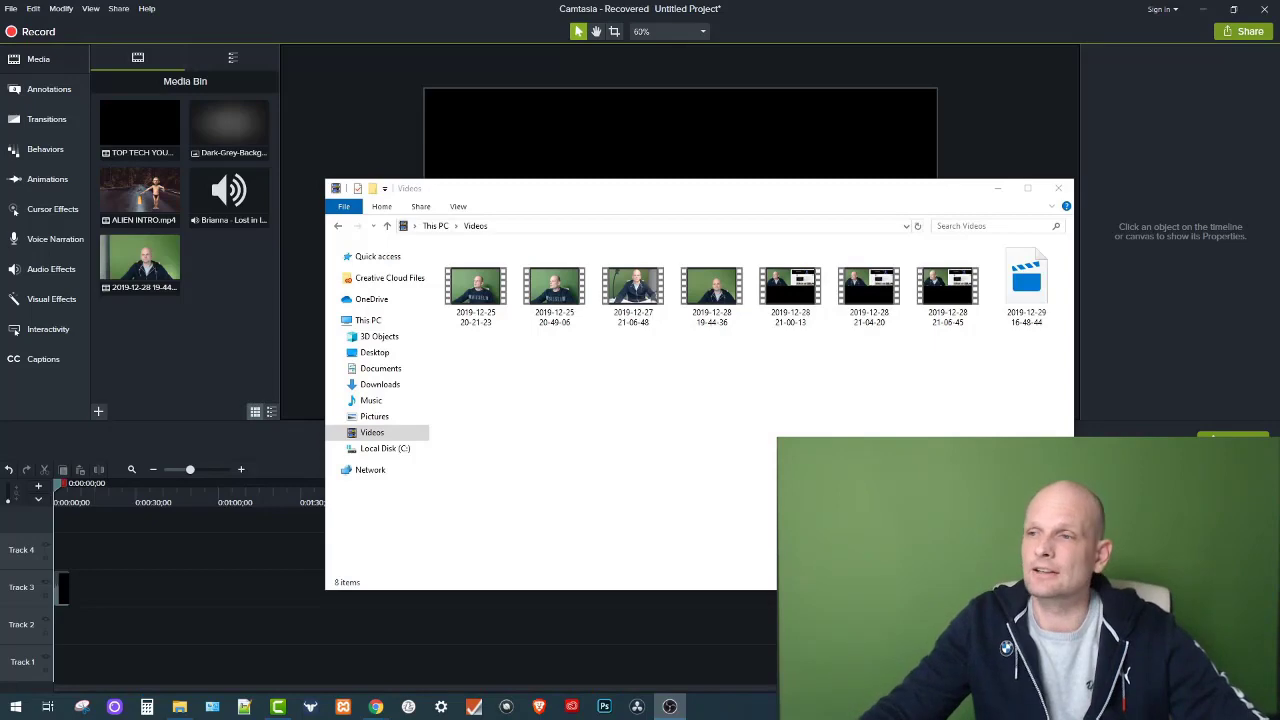
mouse_move(518, 195)
mouse_down()
mouse_move(569, 231)
mouse_move(523, 188)
mouse_up()
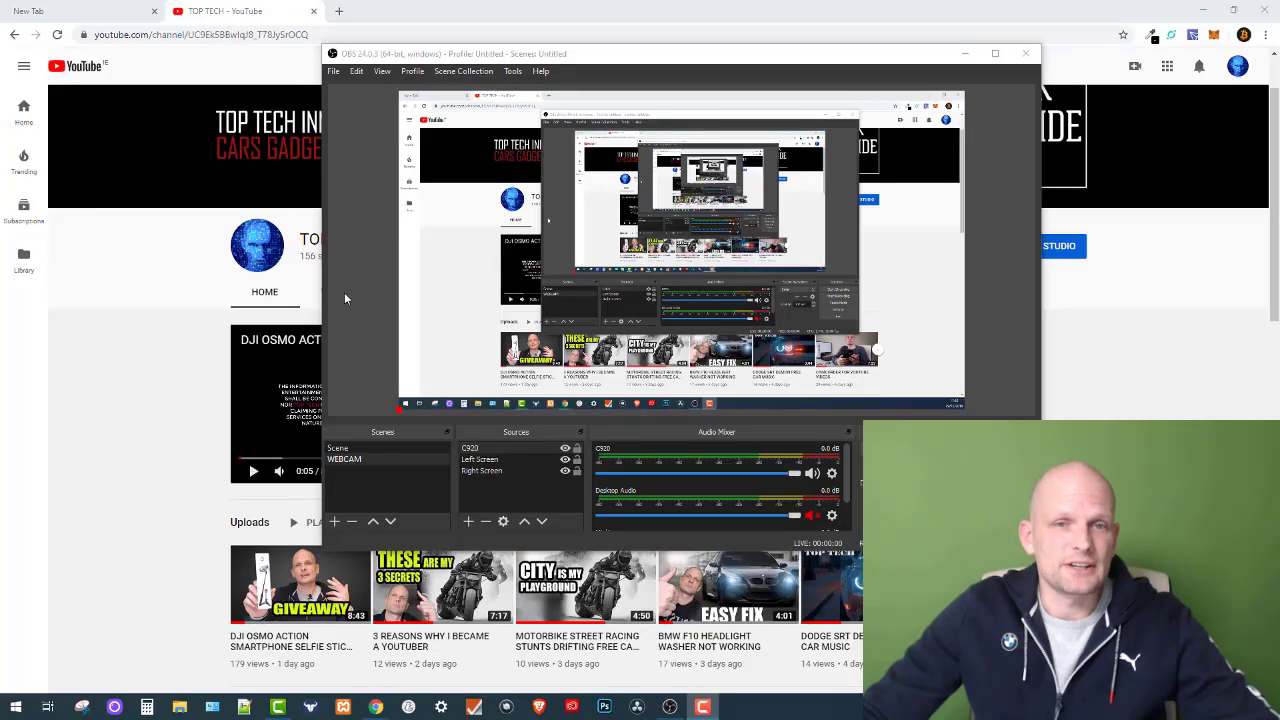
Step: Hide the Left Screen source to view the Right Screen source beneath it, and show Left Screen again
click(643, 330)
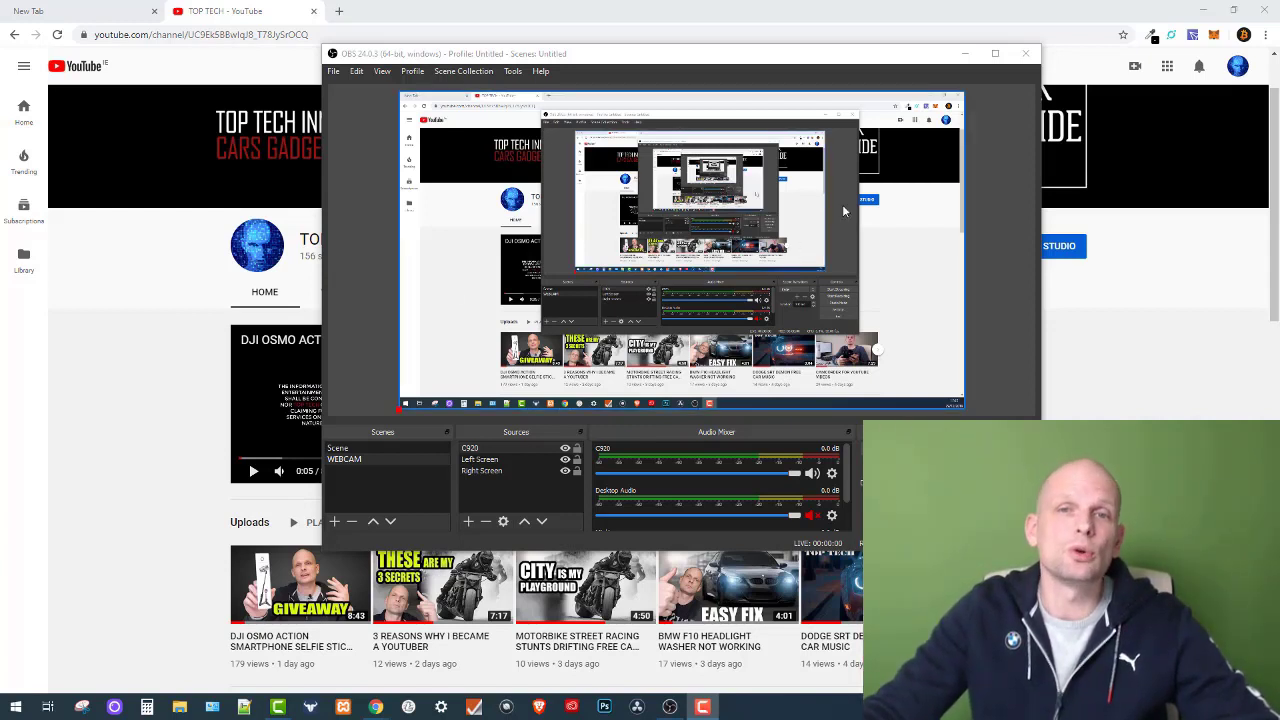
click(490, 461)
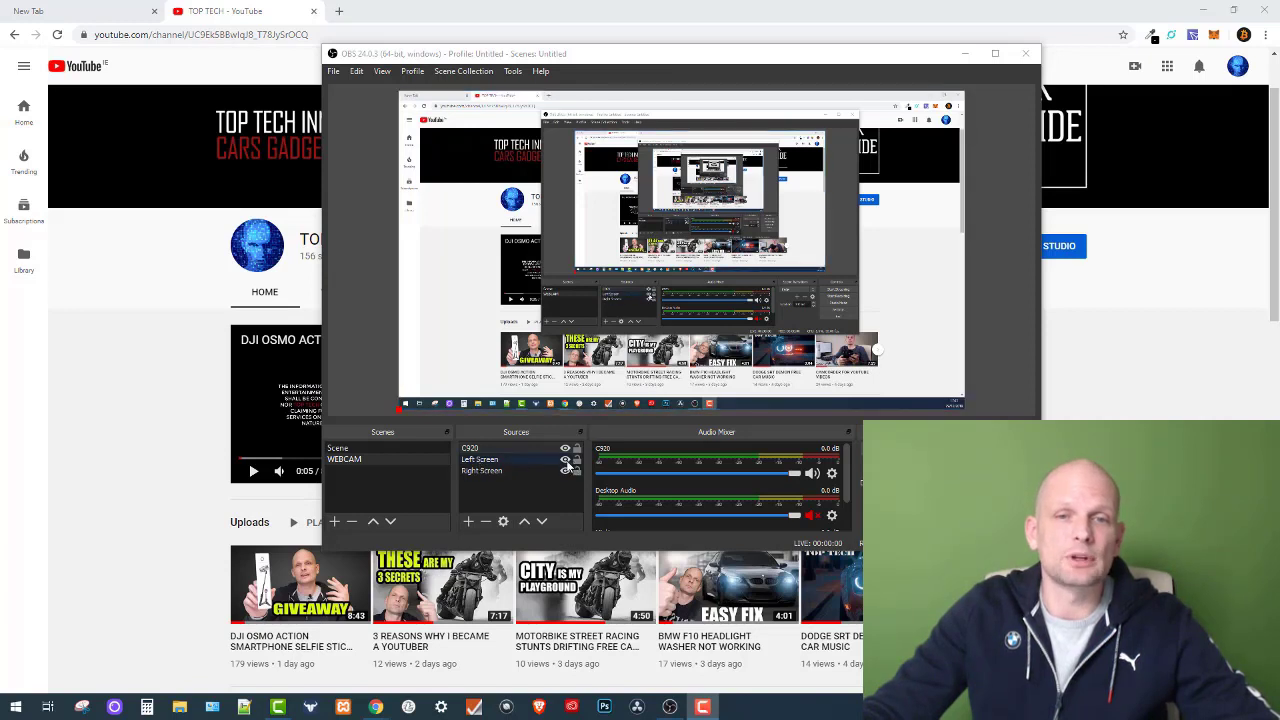
click(565, 460)
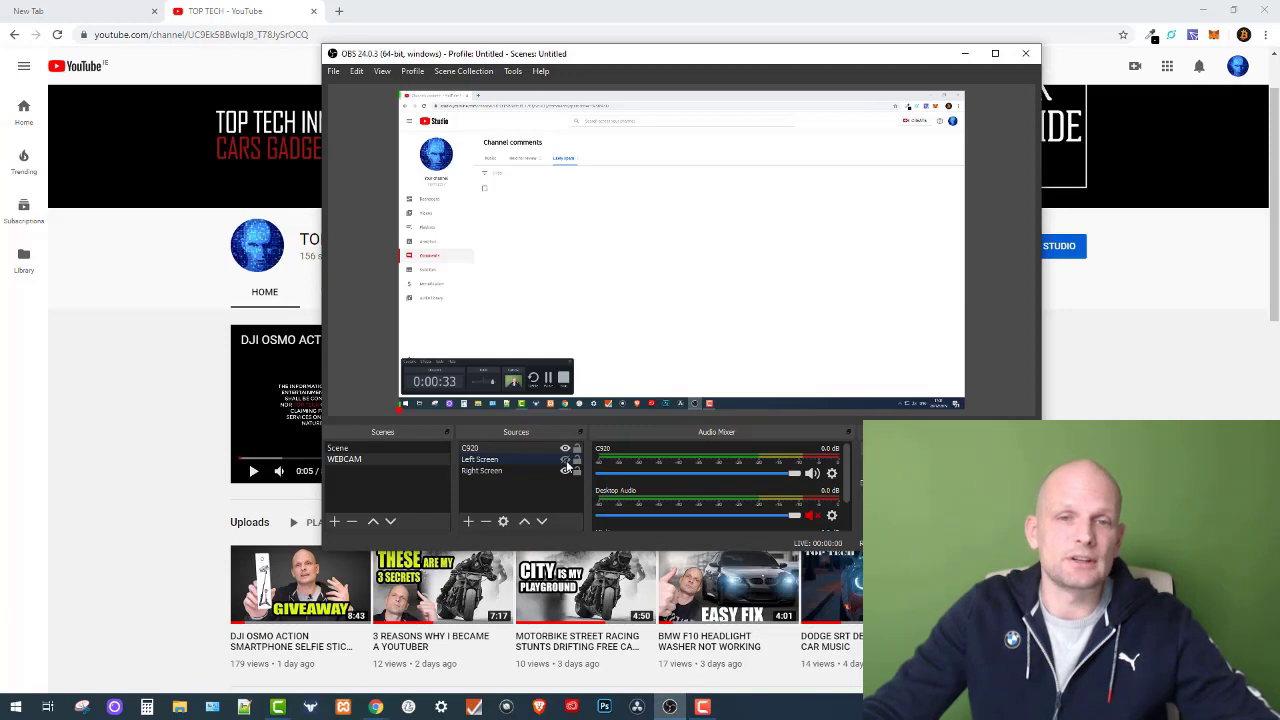
click(565, 461)
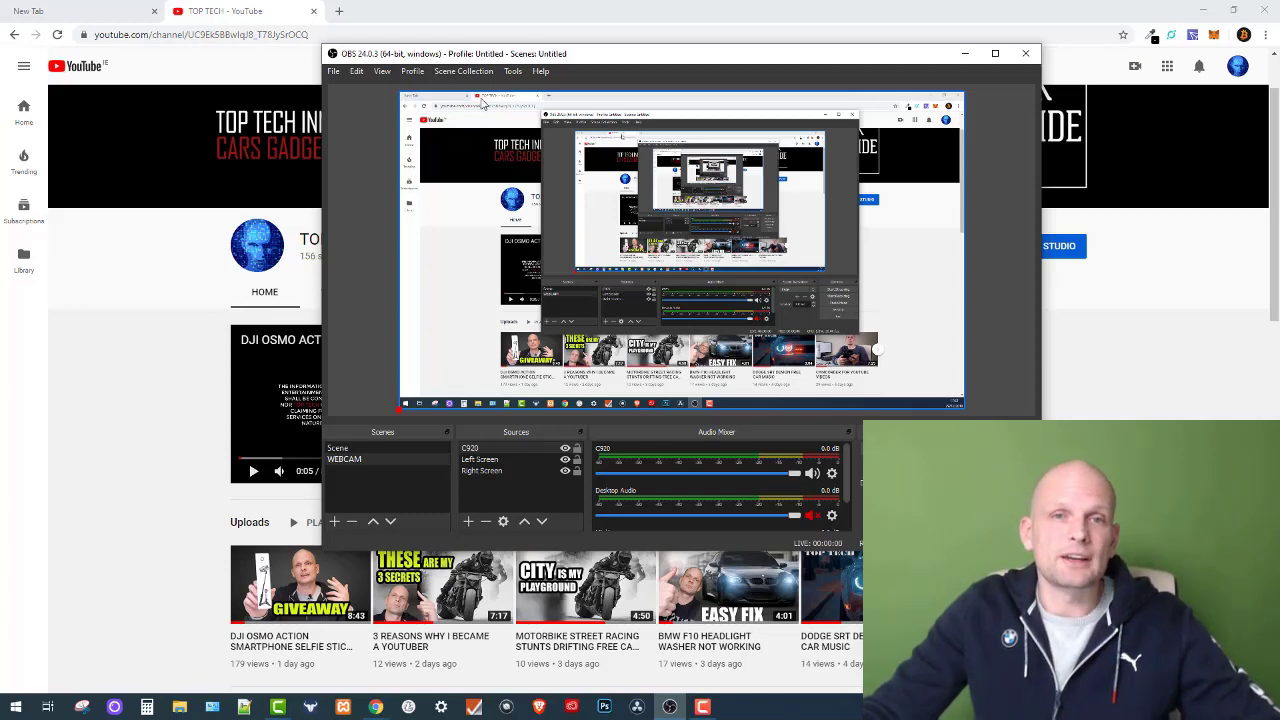
Step: Set both the base (canvas) and output (scaled) video resolutions to 3840x2160 and apply the settings
click(880, 96)
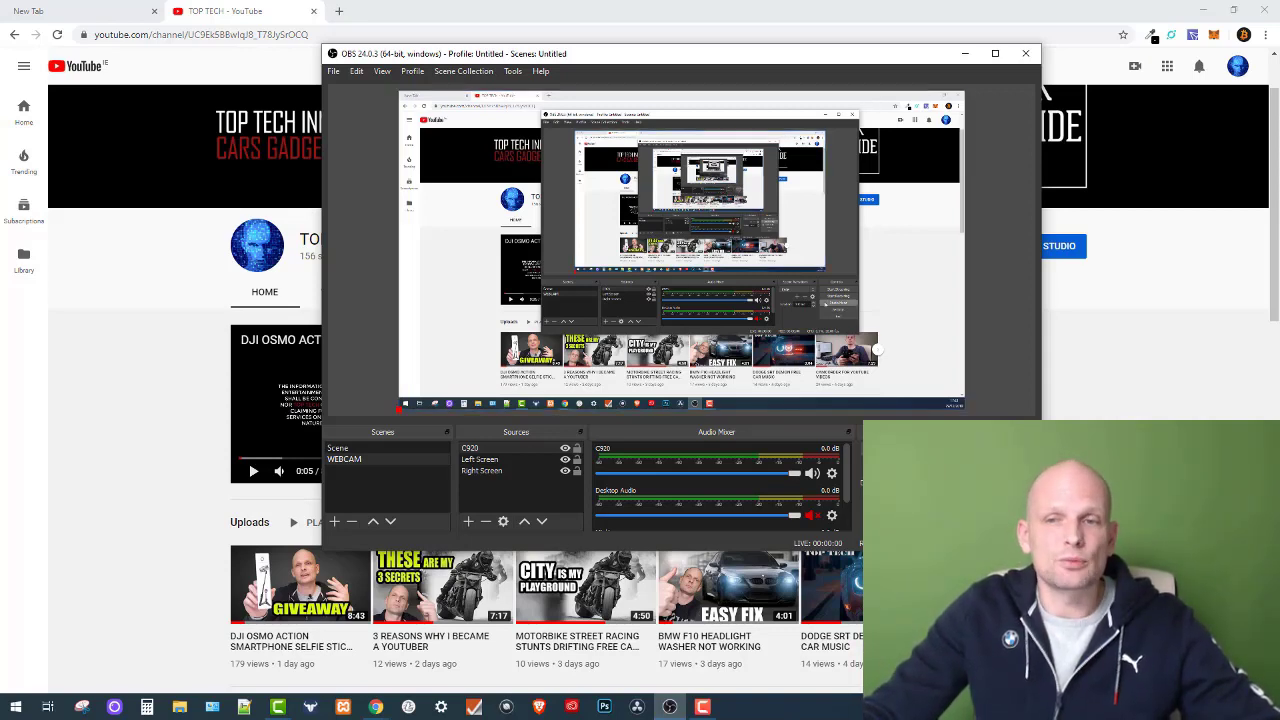
key(alt+f)
key(s)
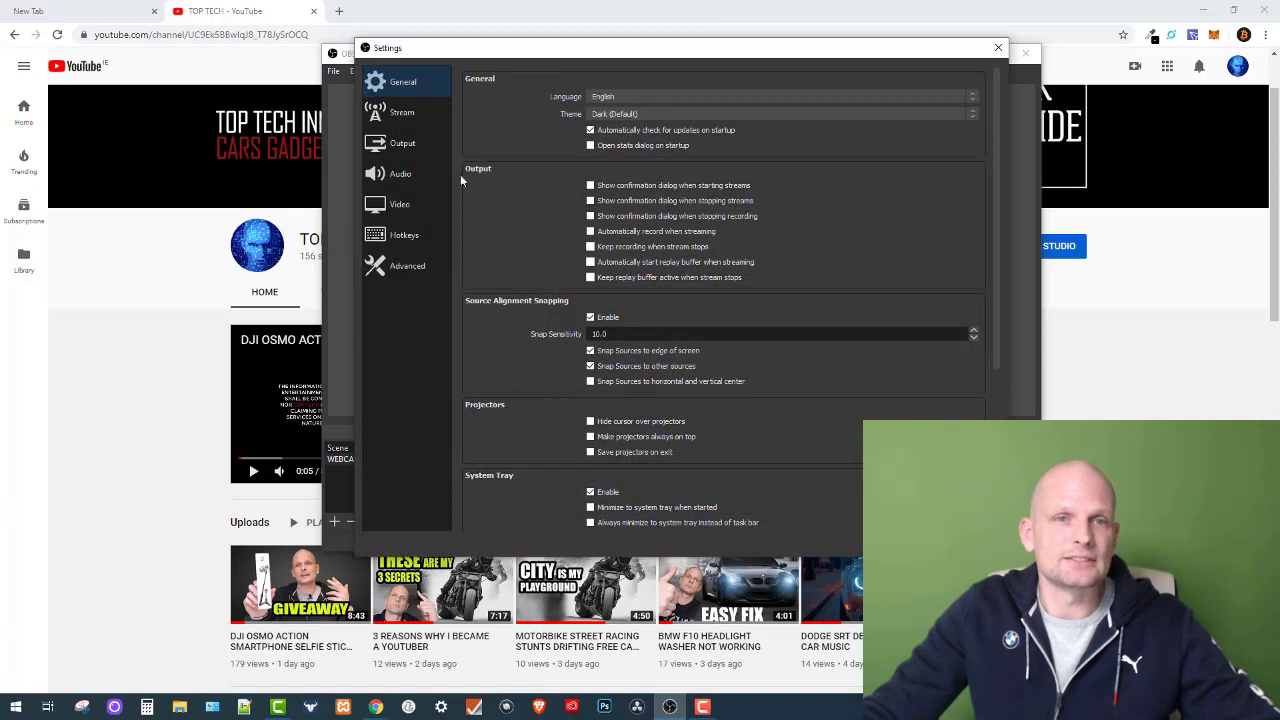
click(400, 205)
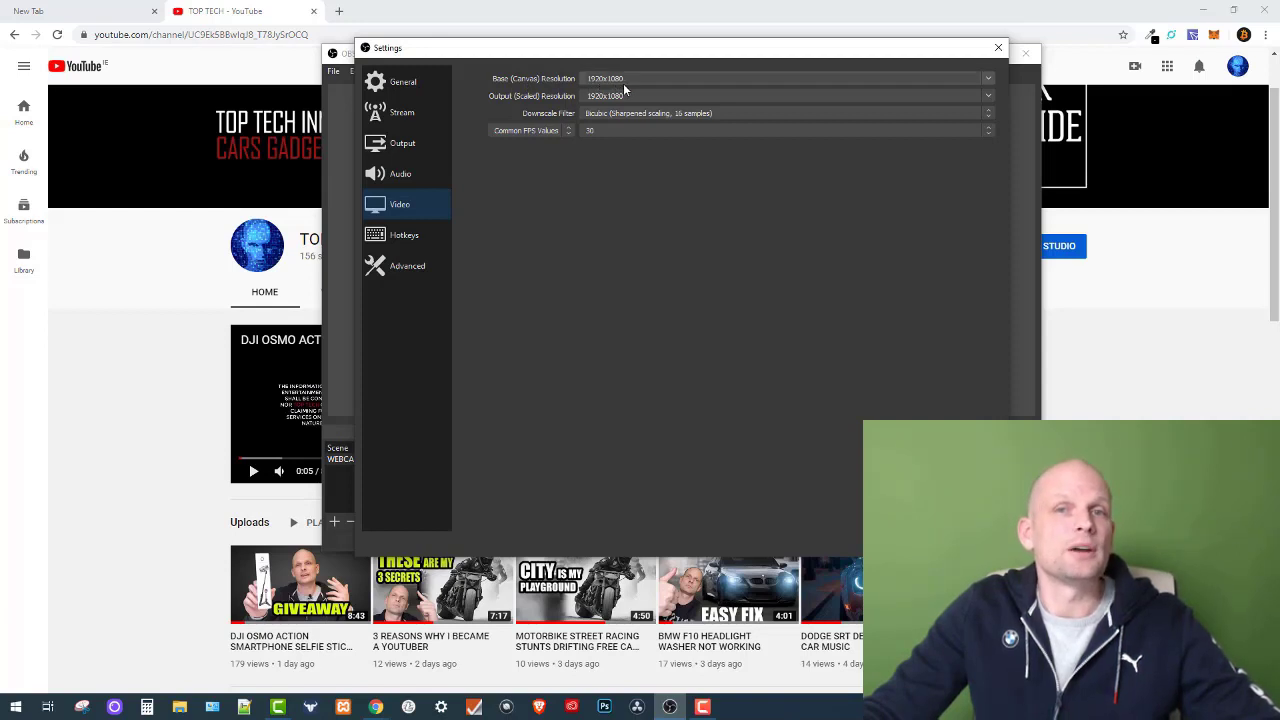
drag(624, 78, 572, 74)
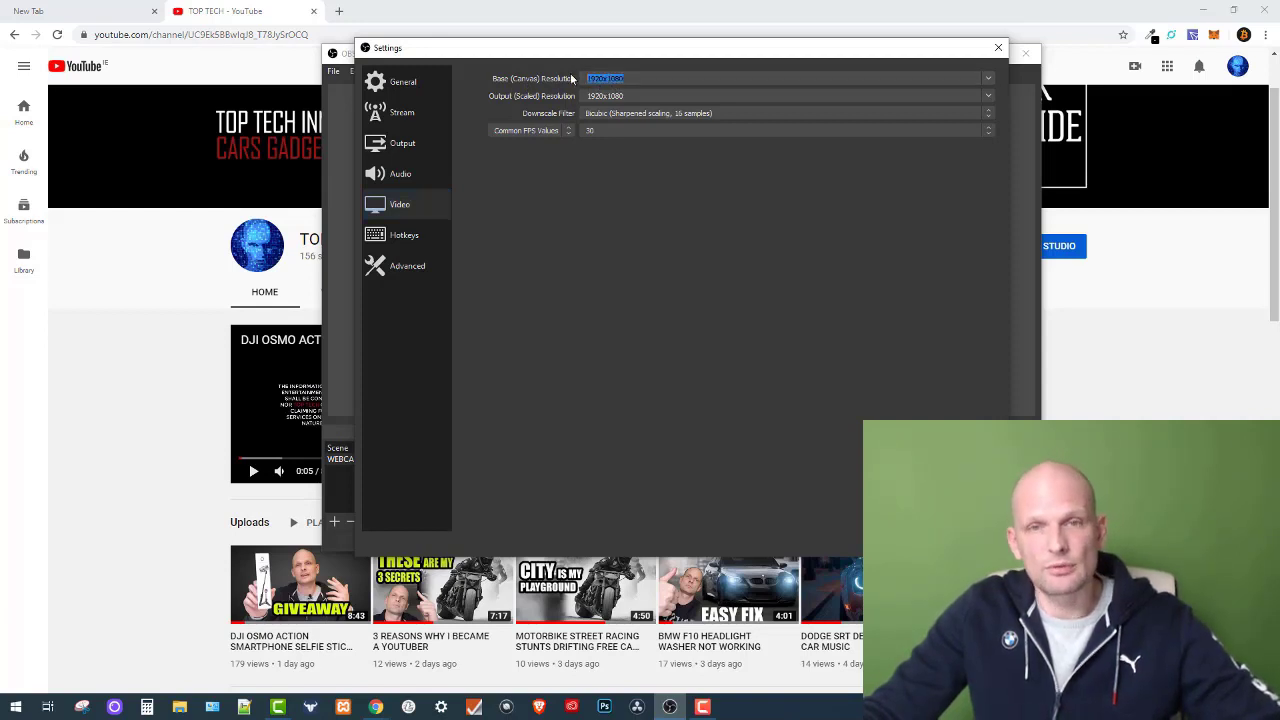
text(3840x2160)
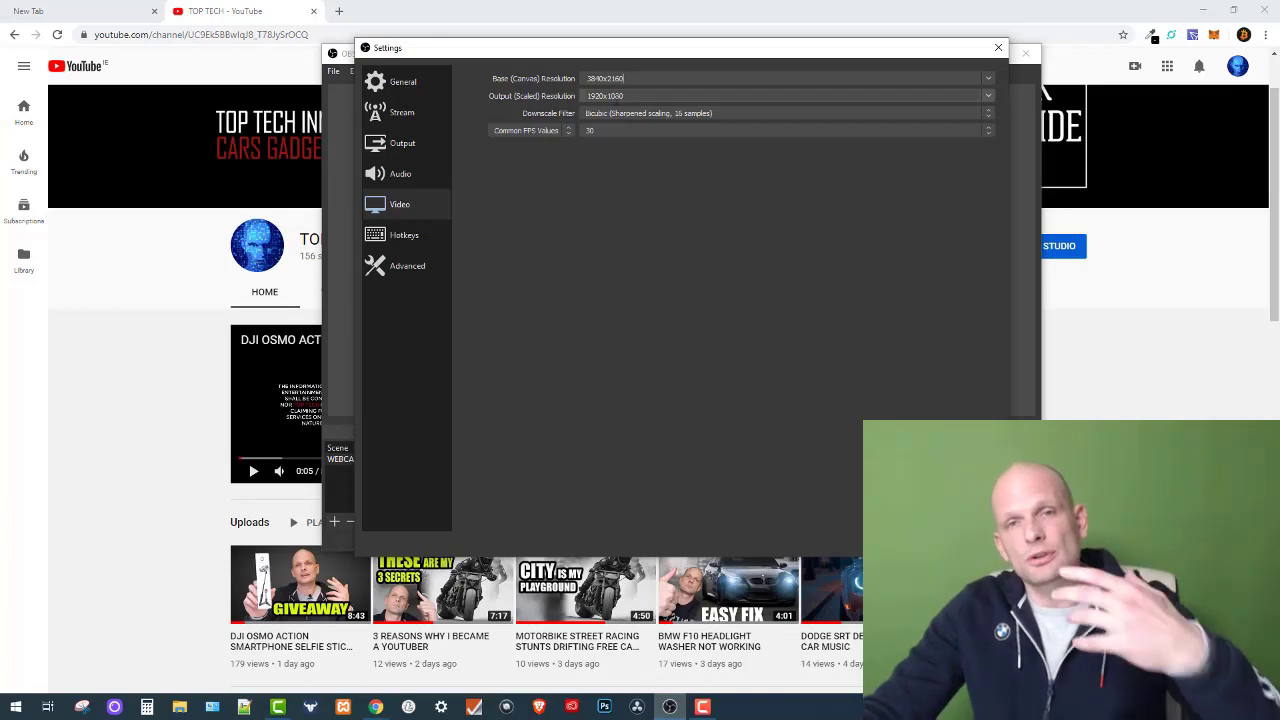
key(Tab)
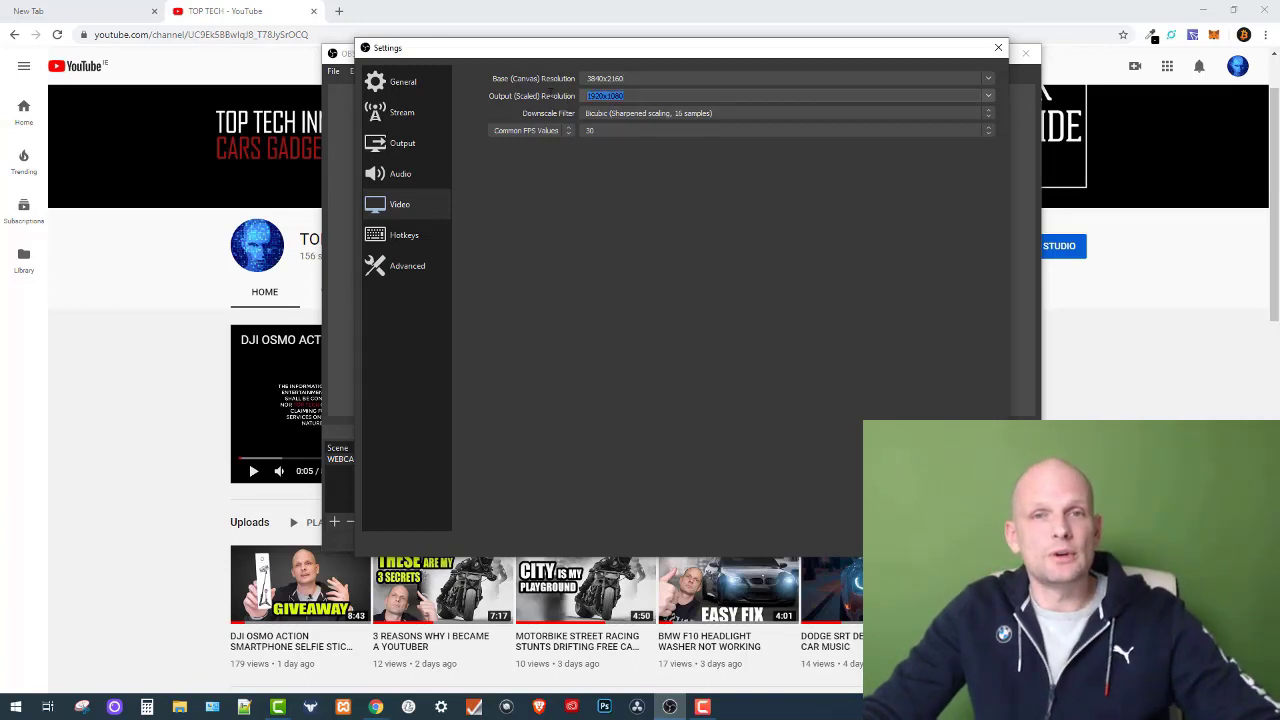
text(3840x2160)
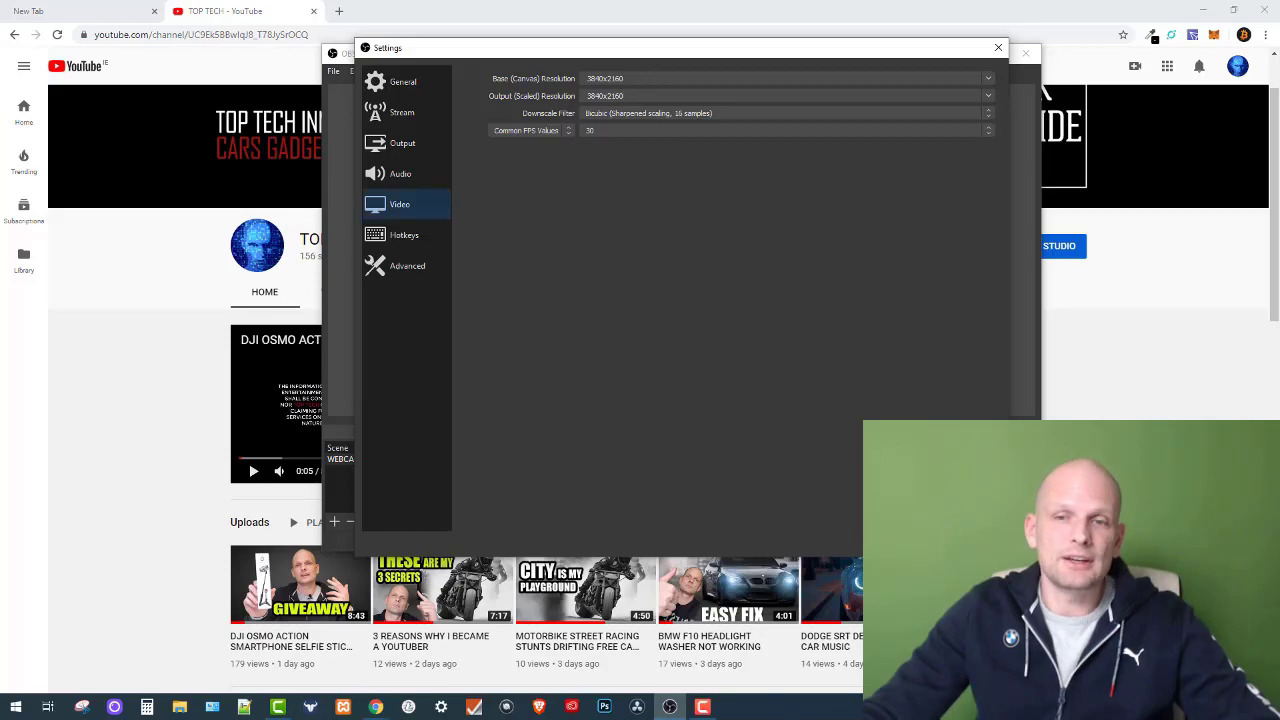
key(Return)
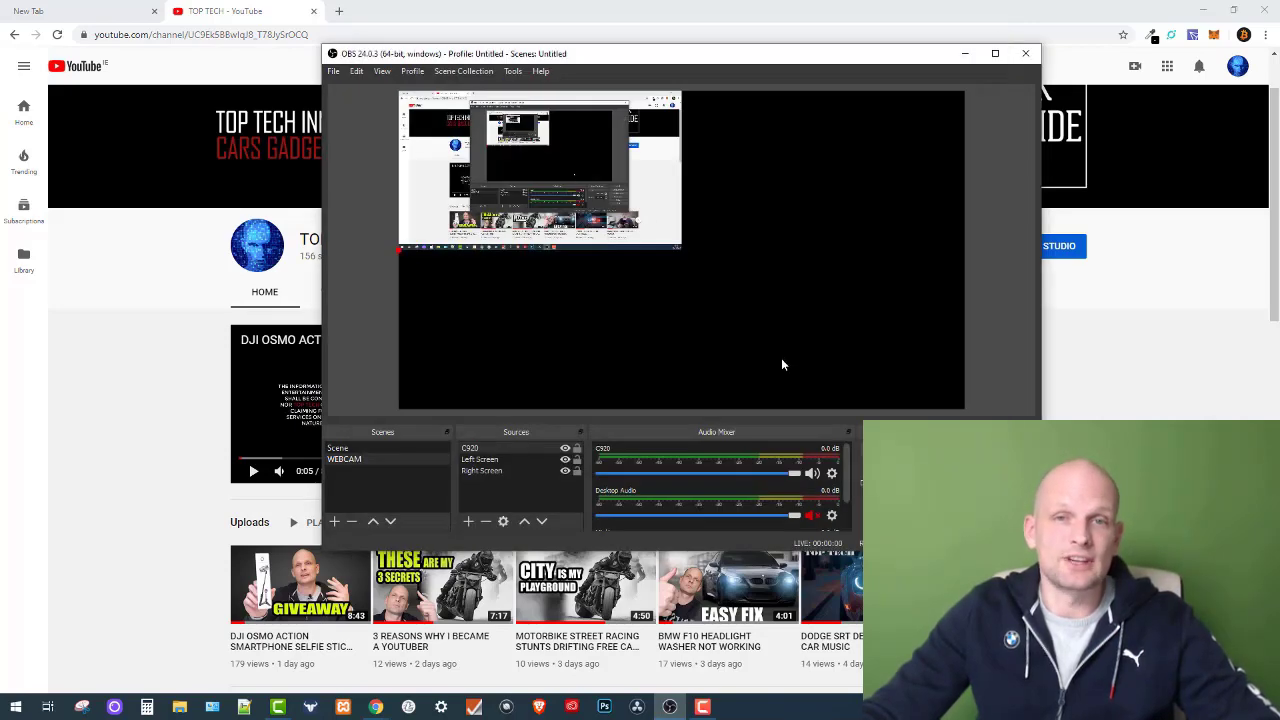
Step: Move the Left Screen source into the upper-right quarter of the enlarged canvas
drag(651, 203, 920, 198)
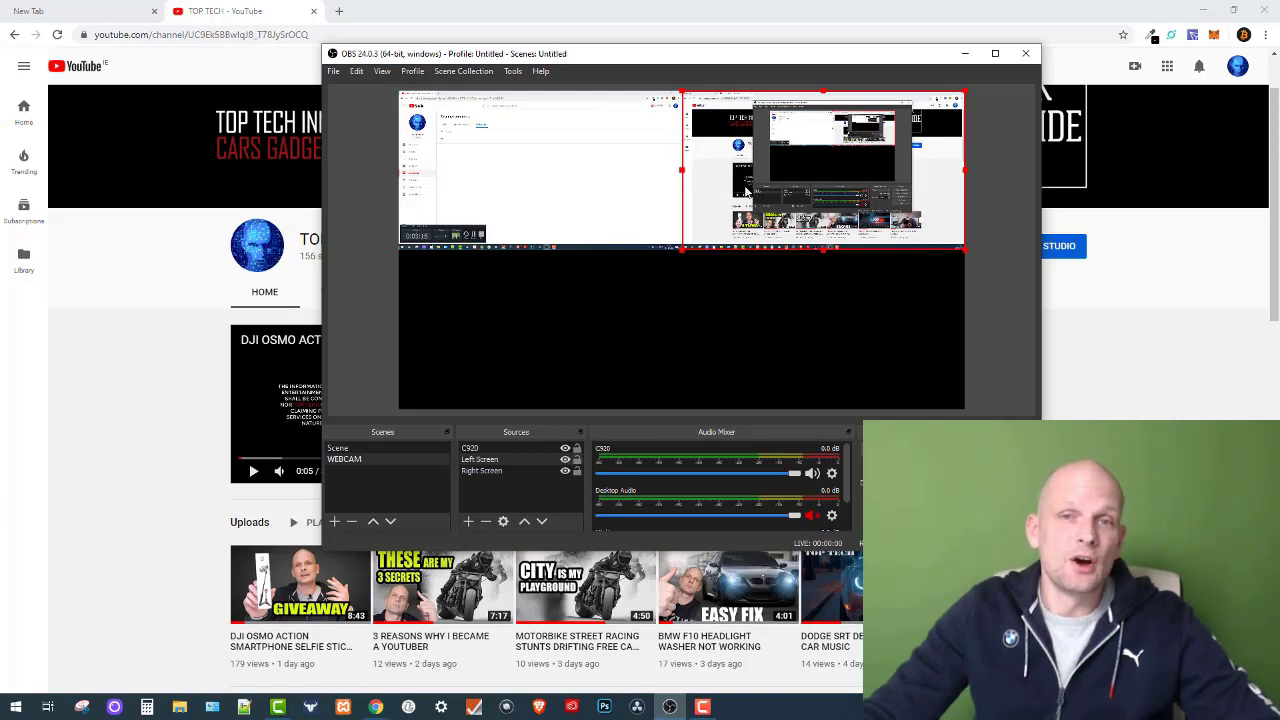
mouse_move(755, 193)
mouse_down()
mouse_move(643, 191)
mouse_move(757, 187)
mouse_up()
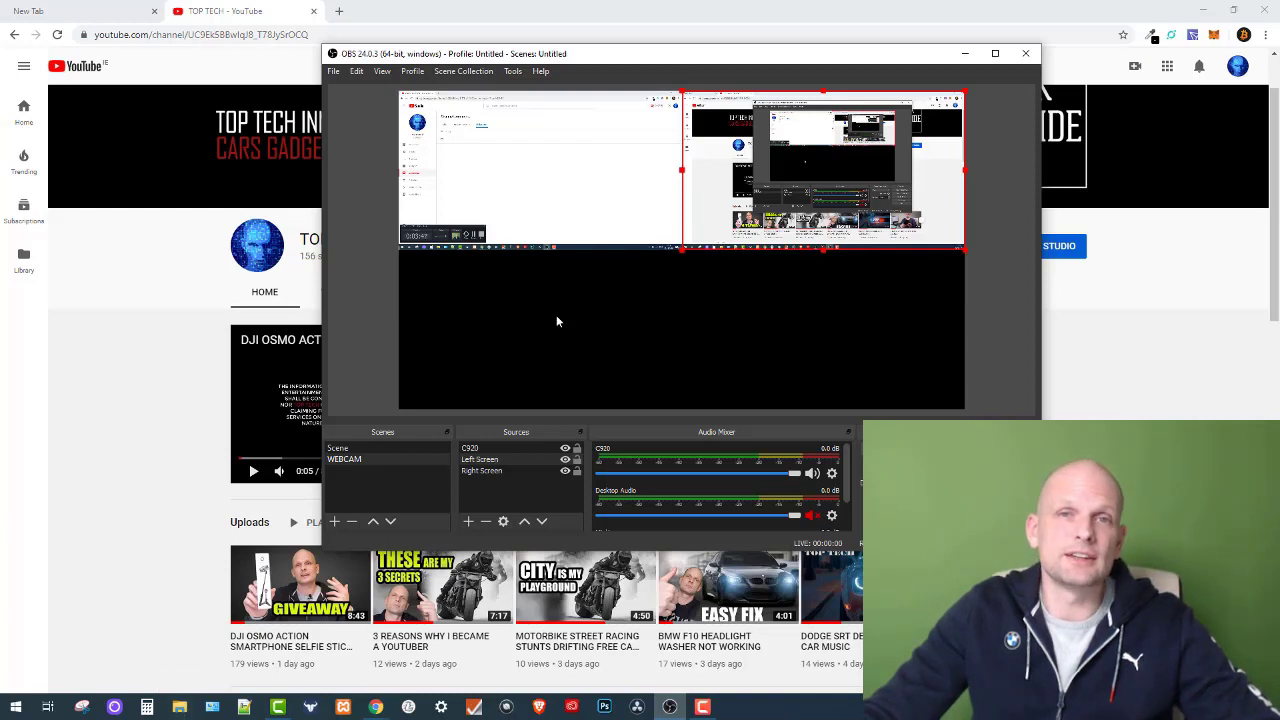
Step: Switch to File Explorer, bring its window onto this monitor and open the Videos folder under This PC
click(181, 707)
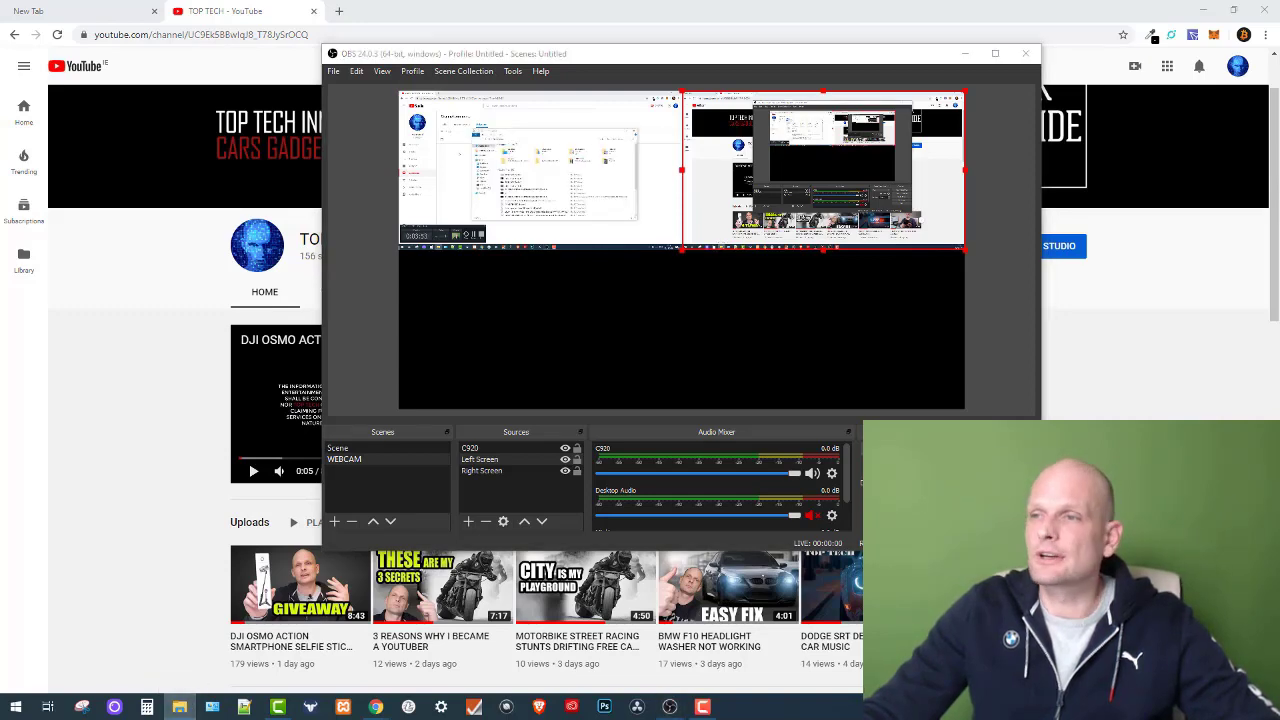
key(super+shift+Right)
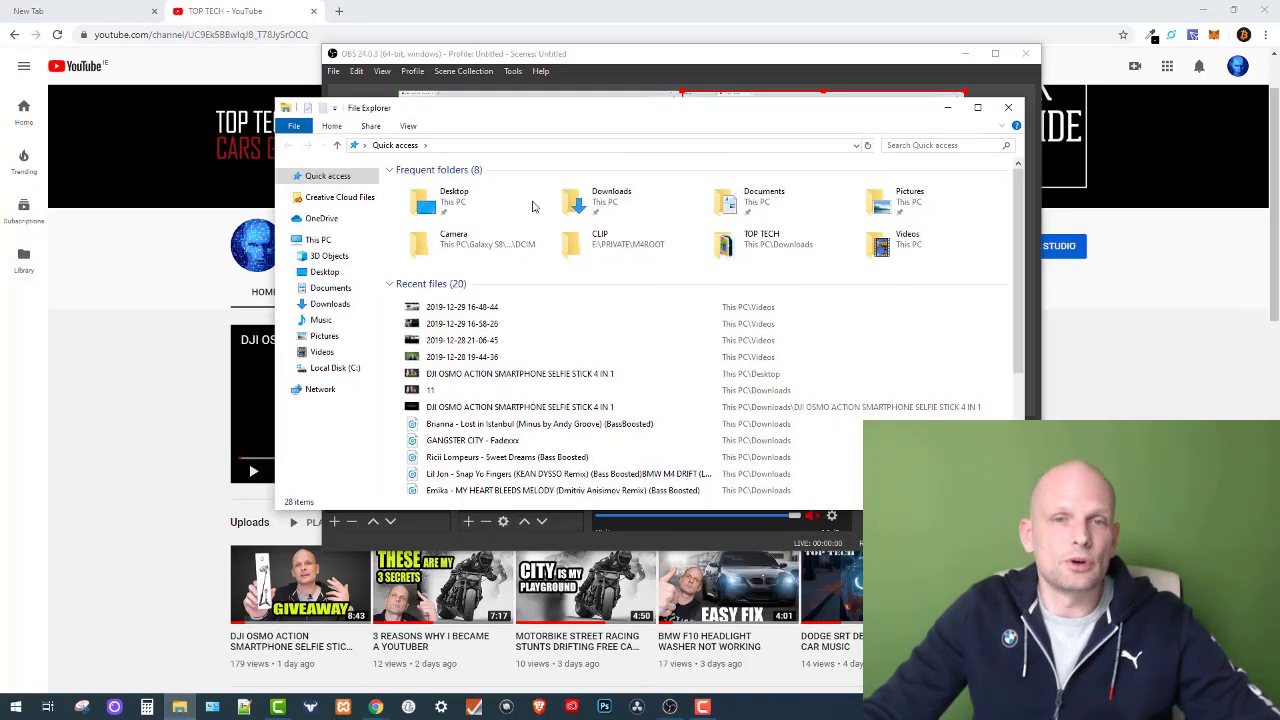
click(318, 240)
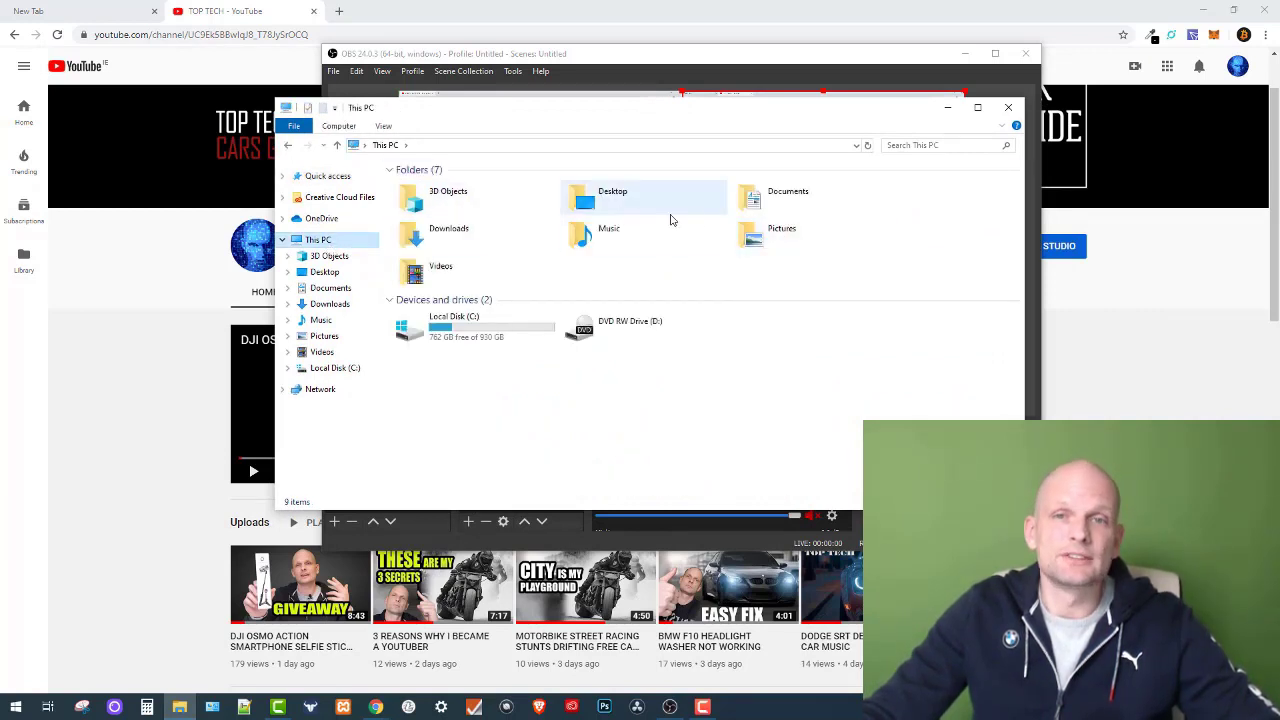
double_click(432, 268)
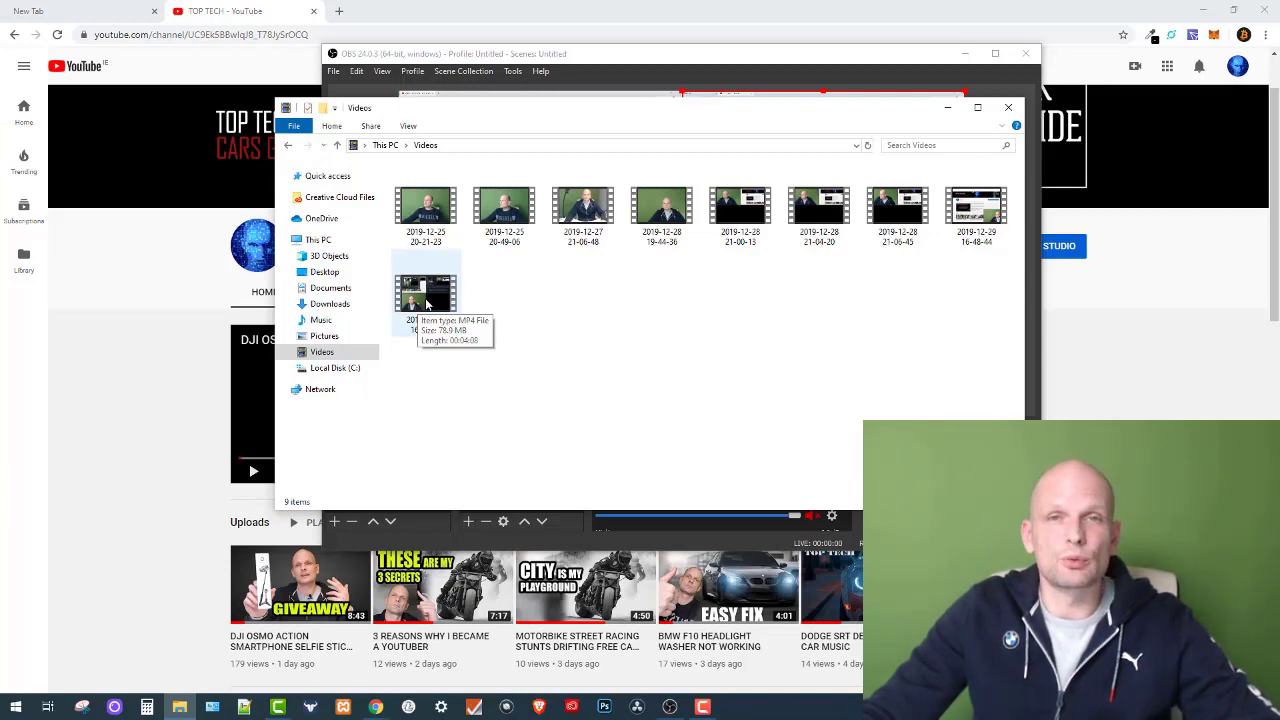
right_click(426, 302)
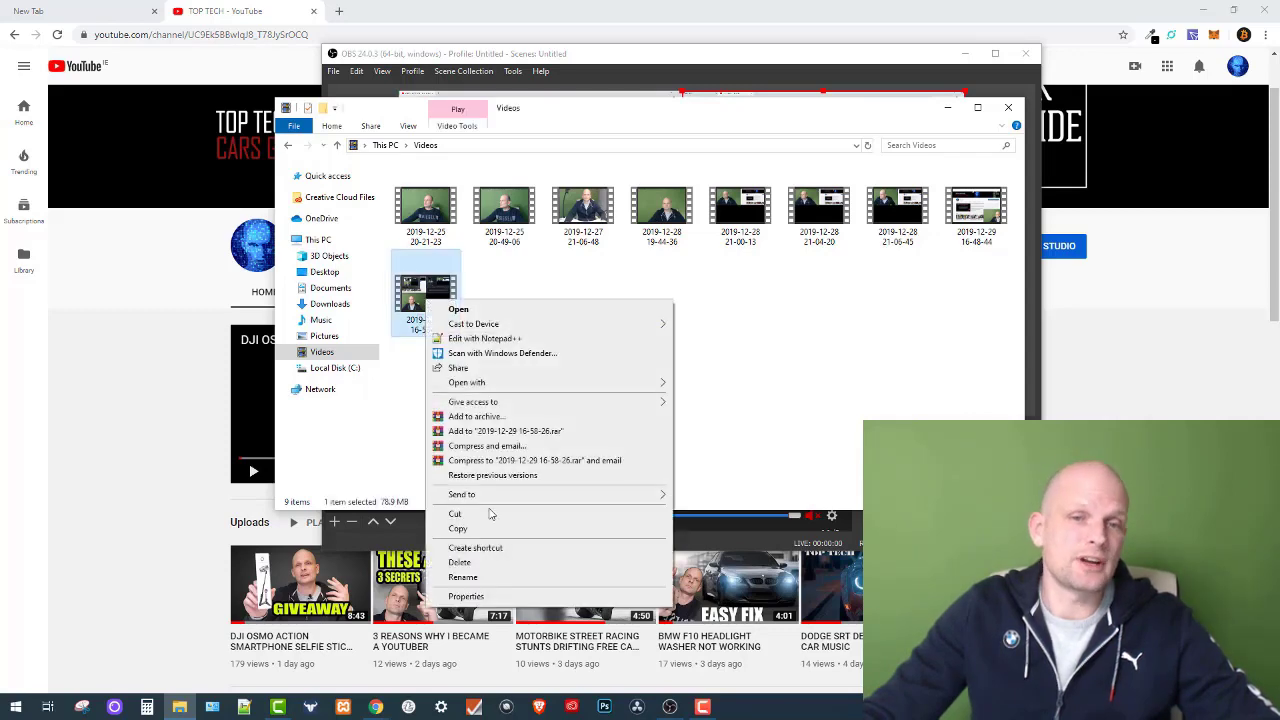
click(452, 597)
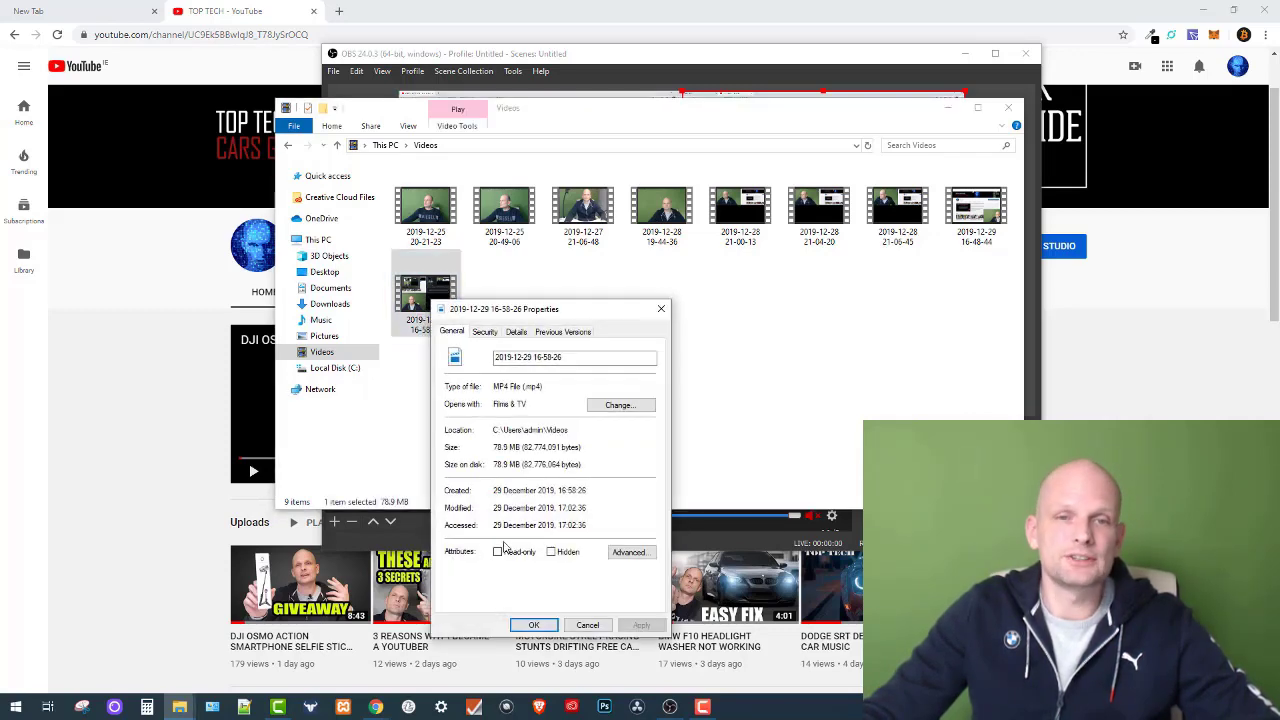
click(516, 333)
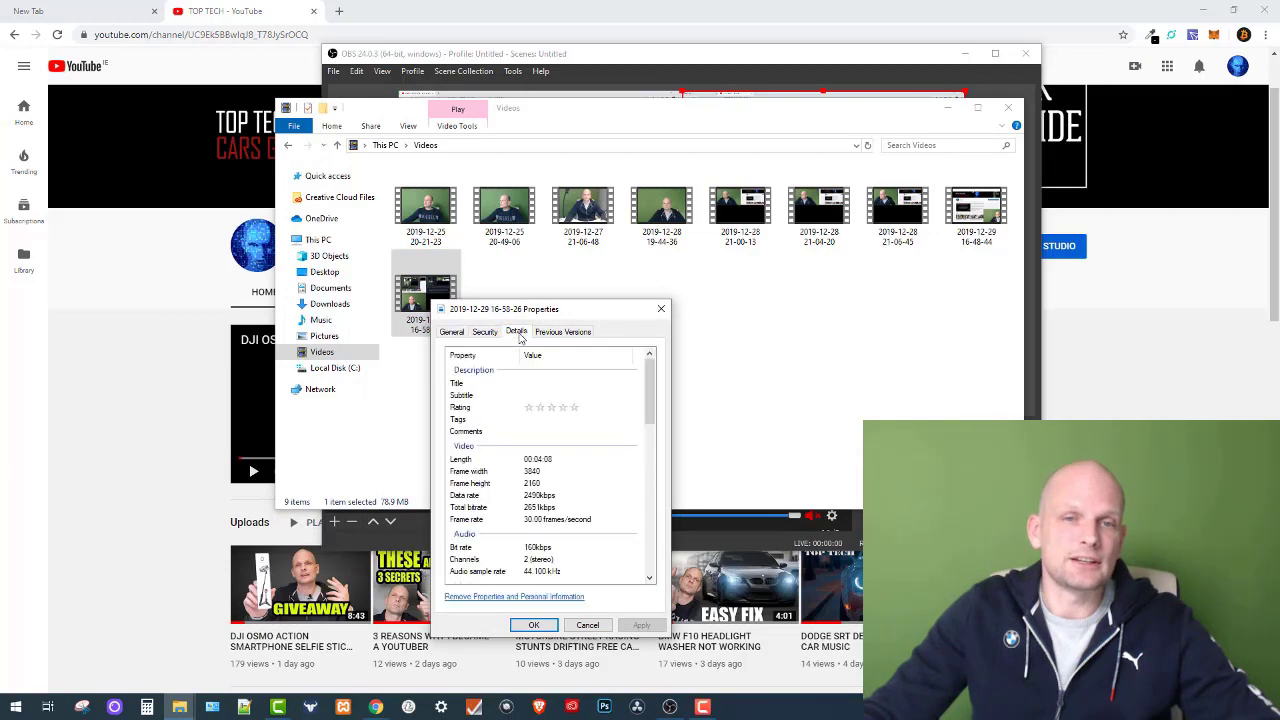
click(527, 474)
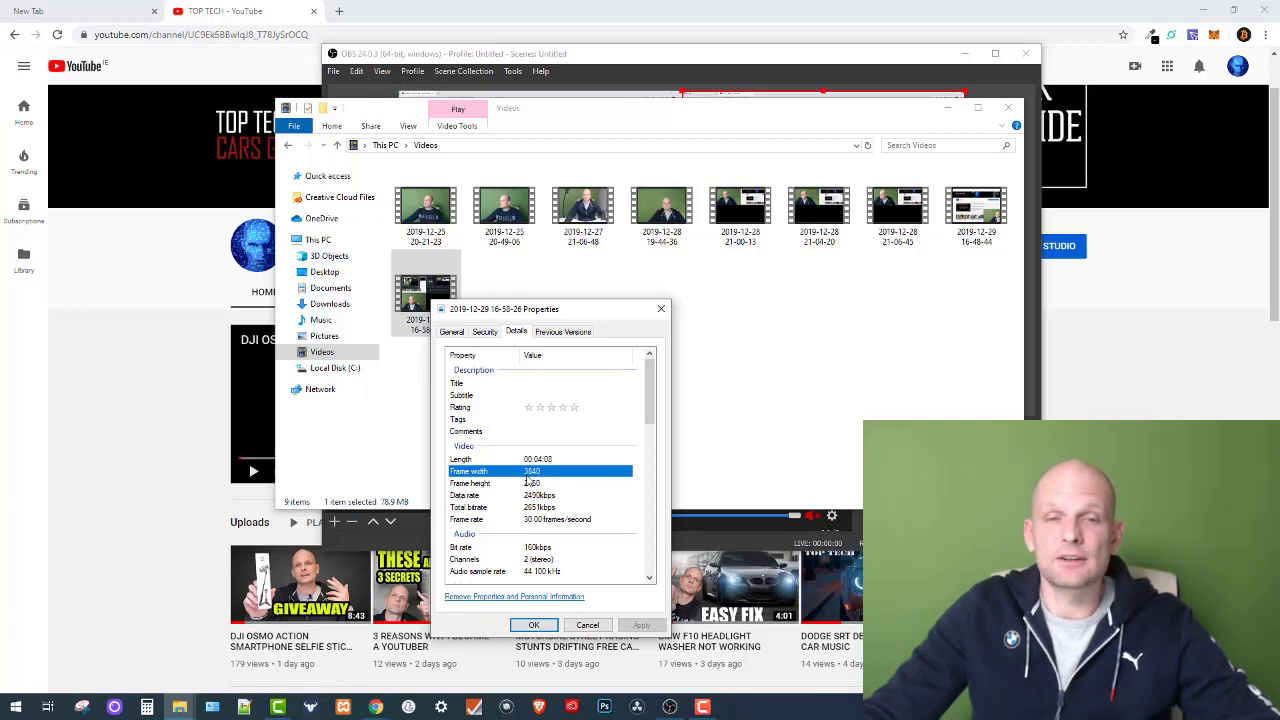
click(530, 485)
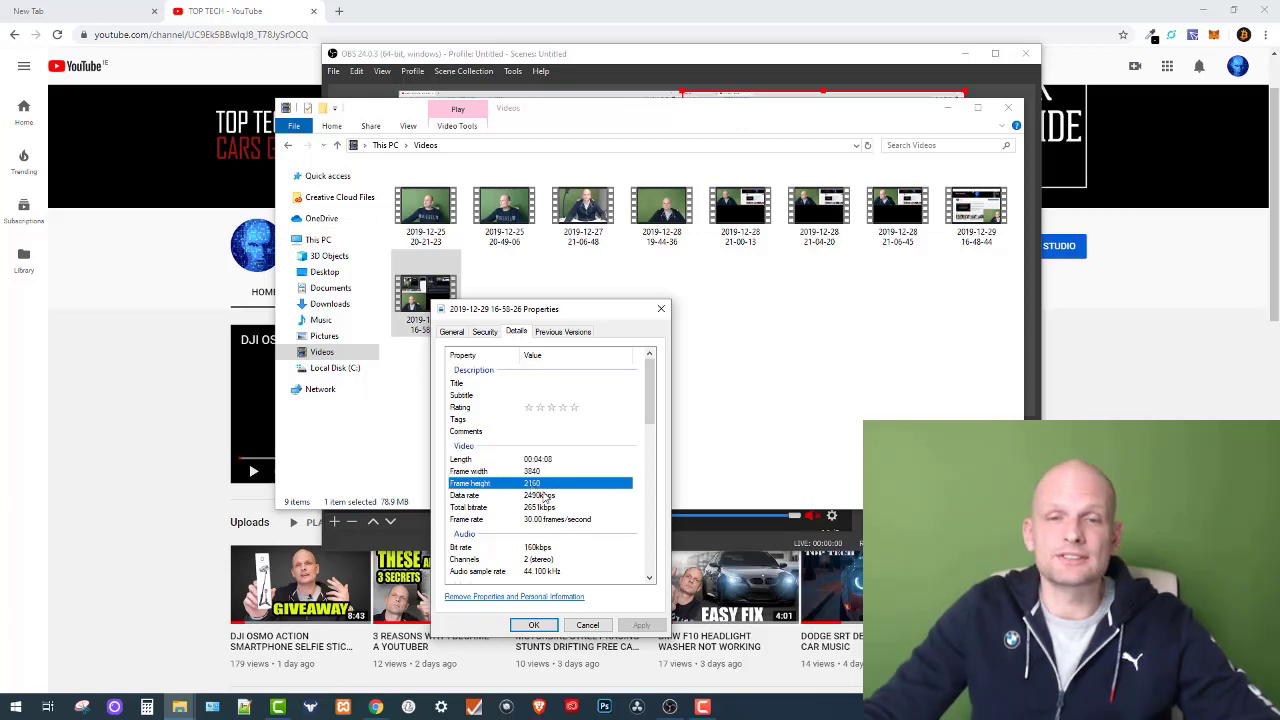
click(534, 625)
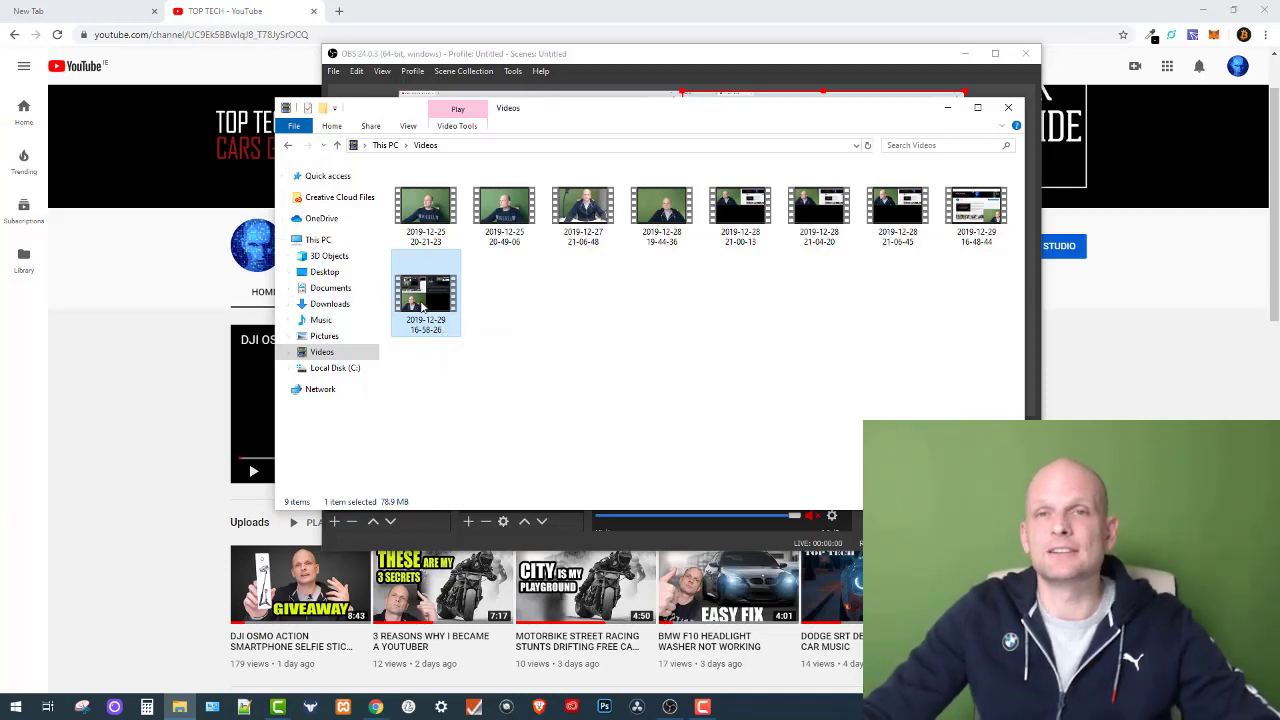
mouse_move(422, 308)
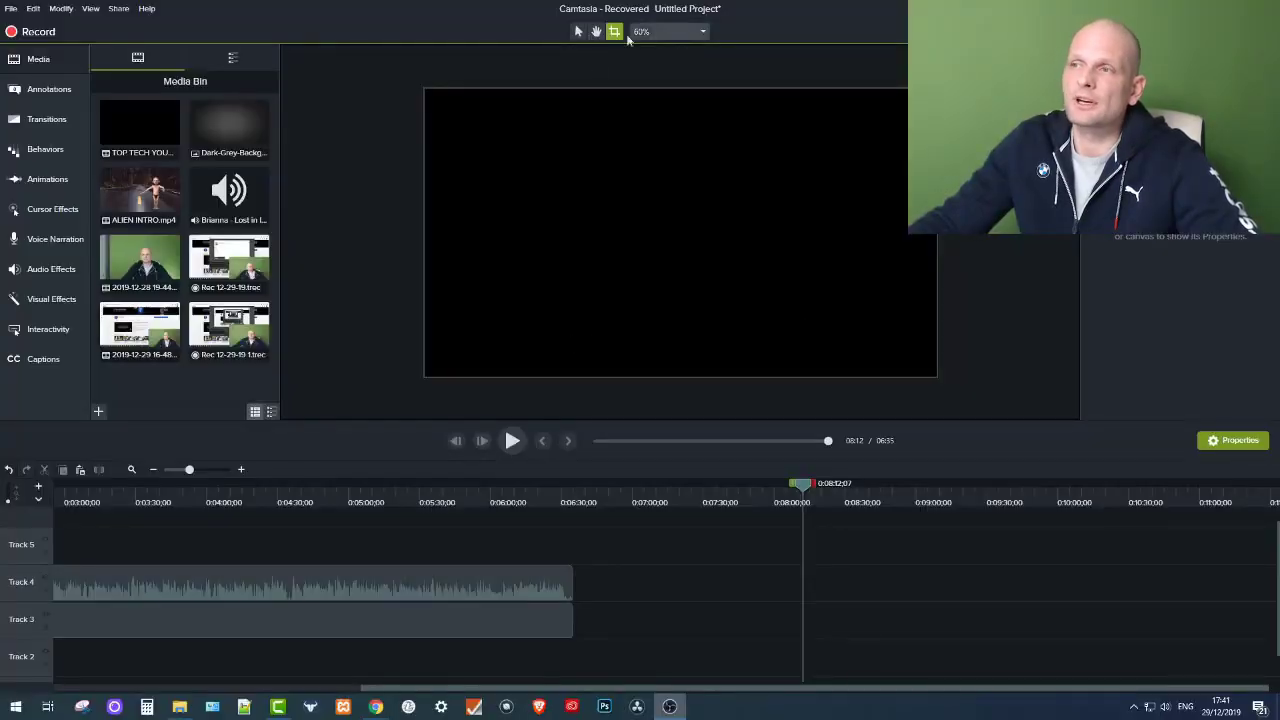
click(99, 412)
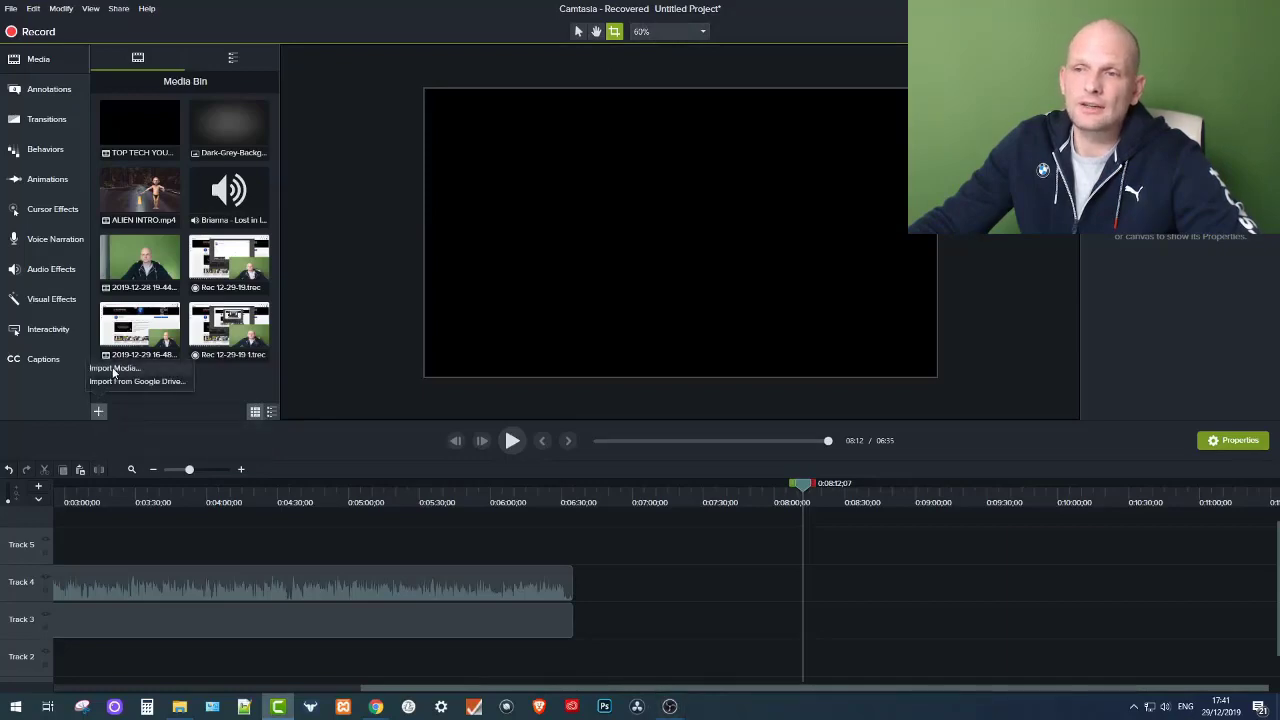
click(114, 369)
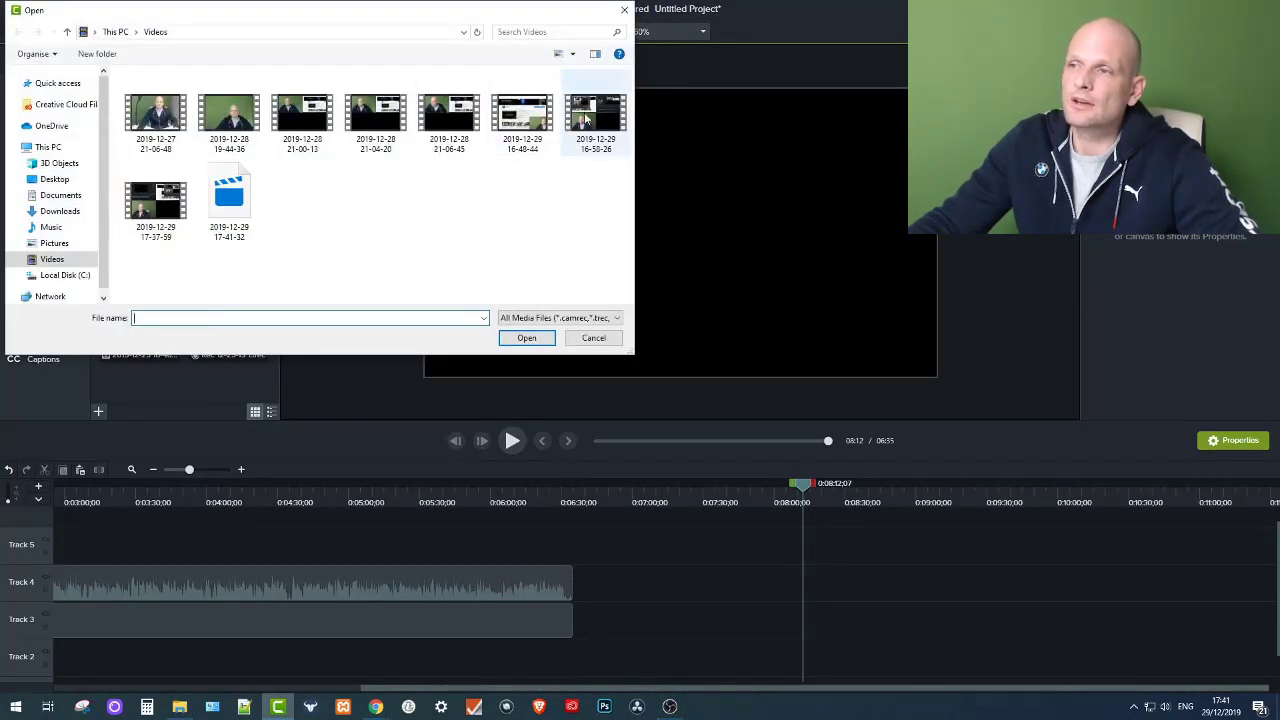
click(596, 116)
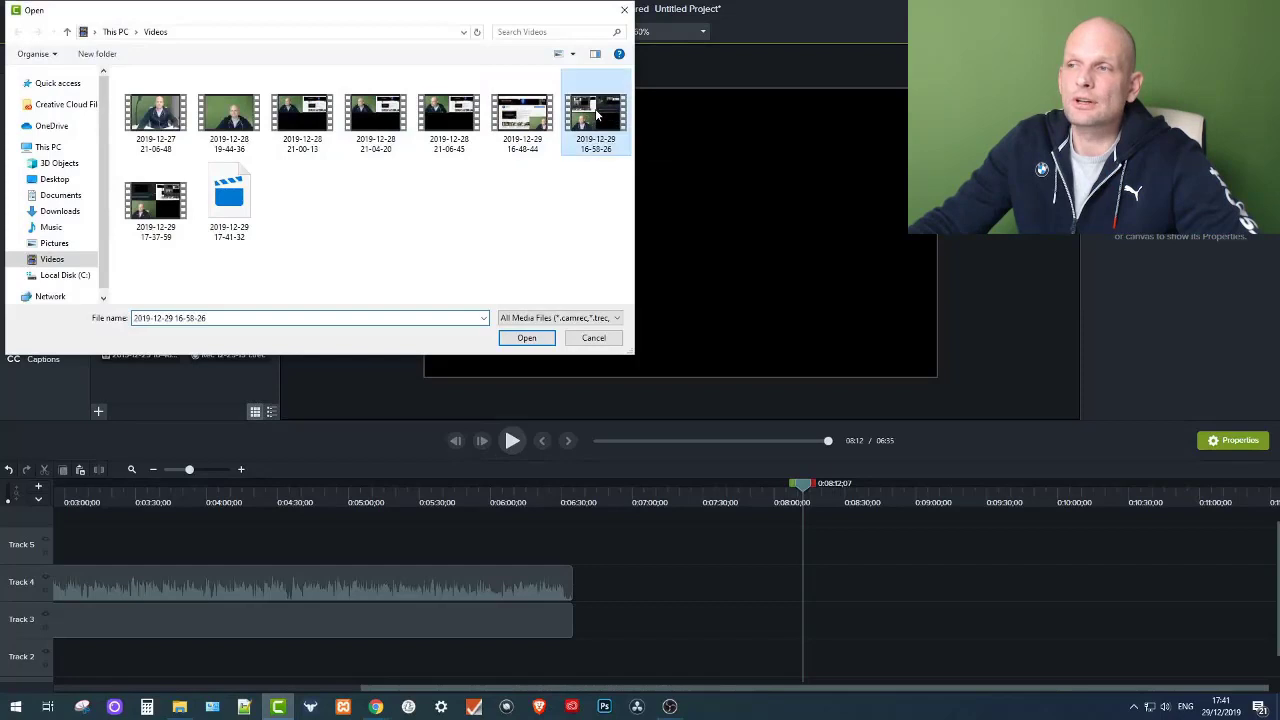
double_click(596, 116)
drag(128, 378, 642, 516)
drag(776, 594, 740, 590)
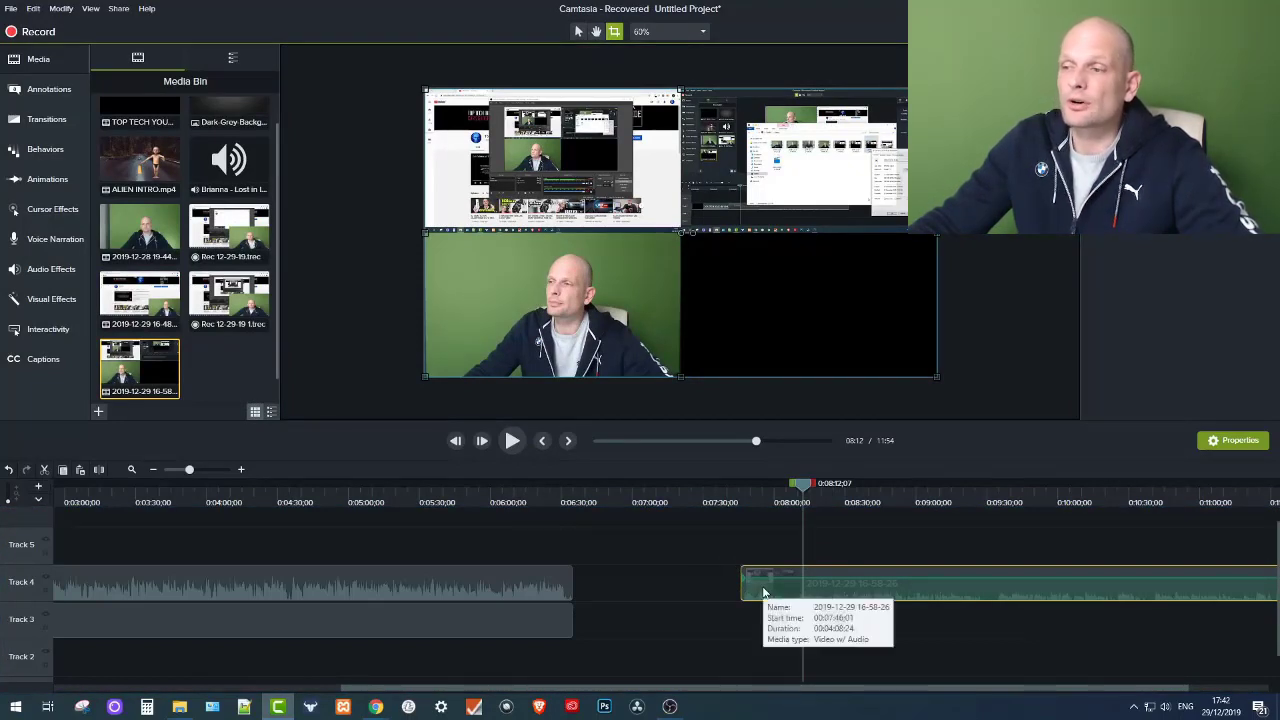
right_click(764, 592)
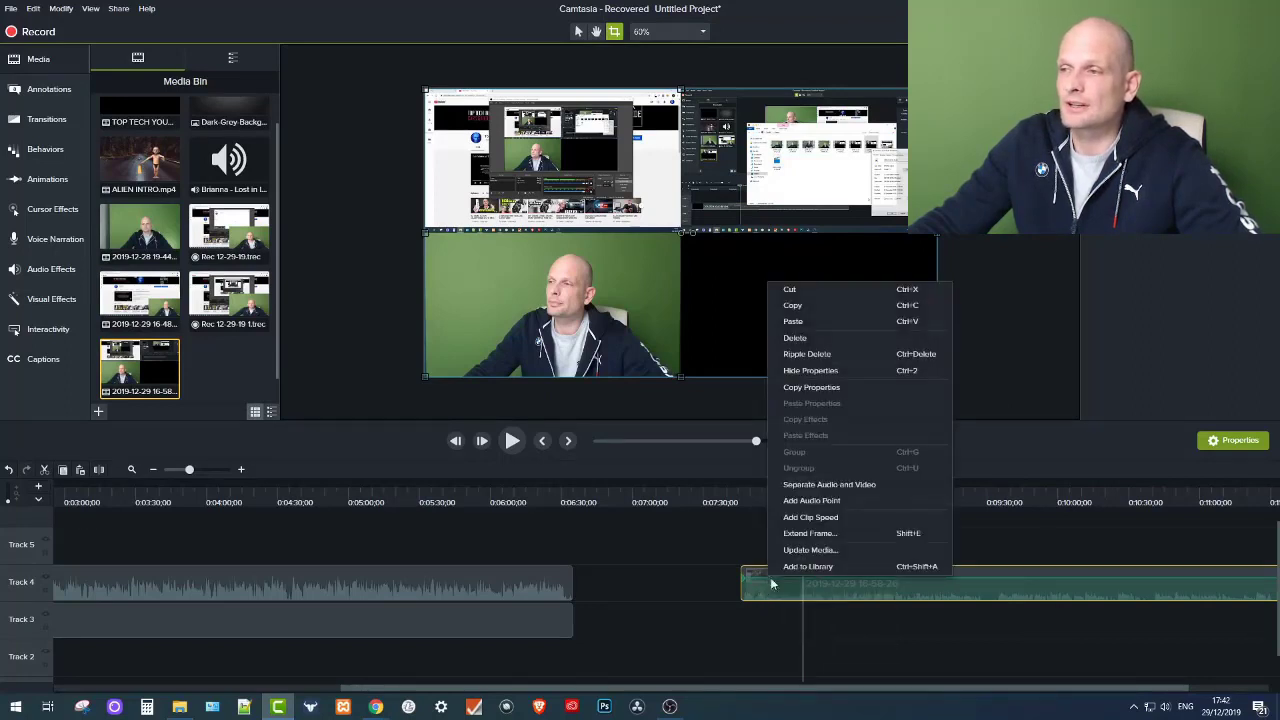
click(813, 306)
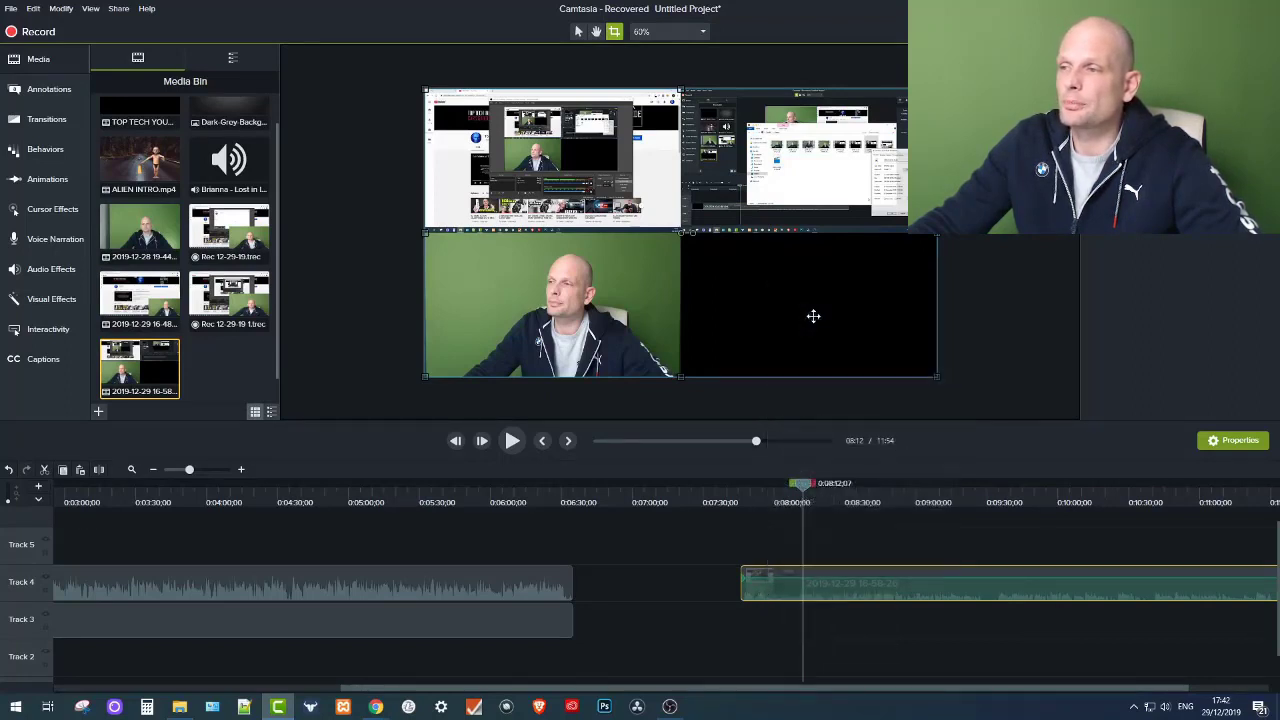
right_click(832, 559)
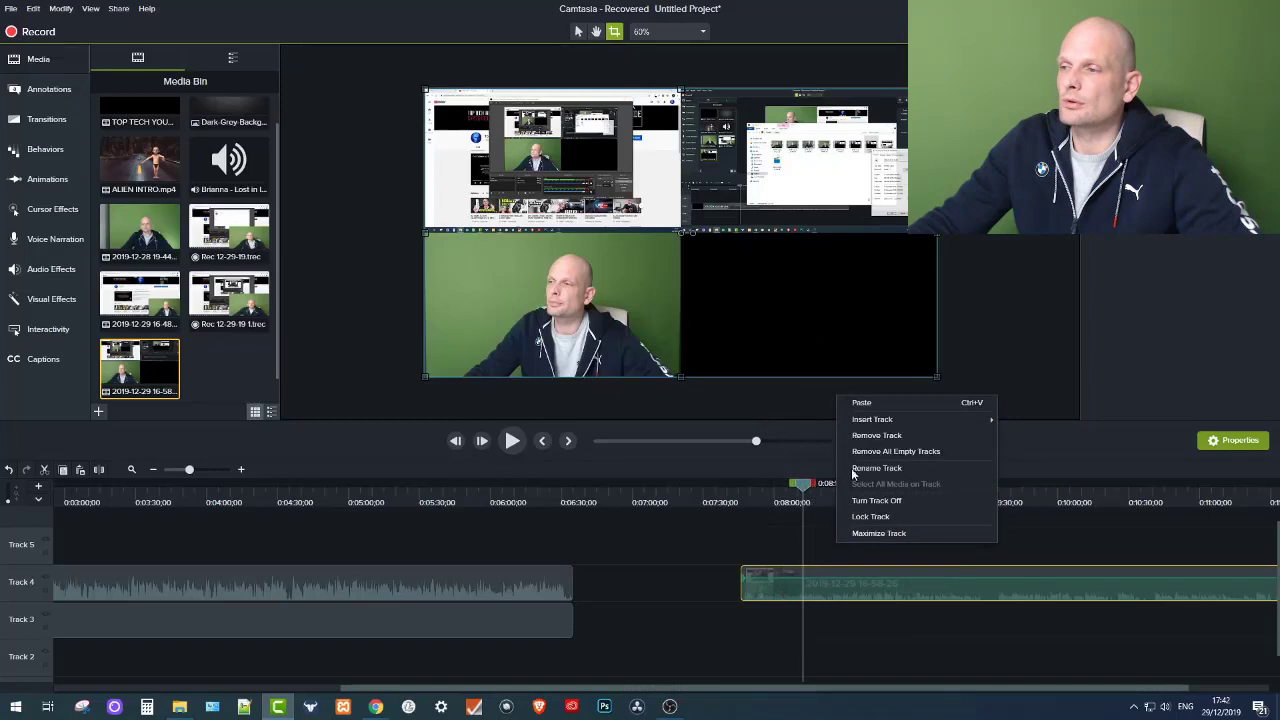
click(857, 412)
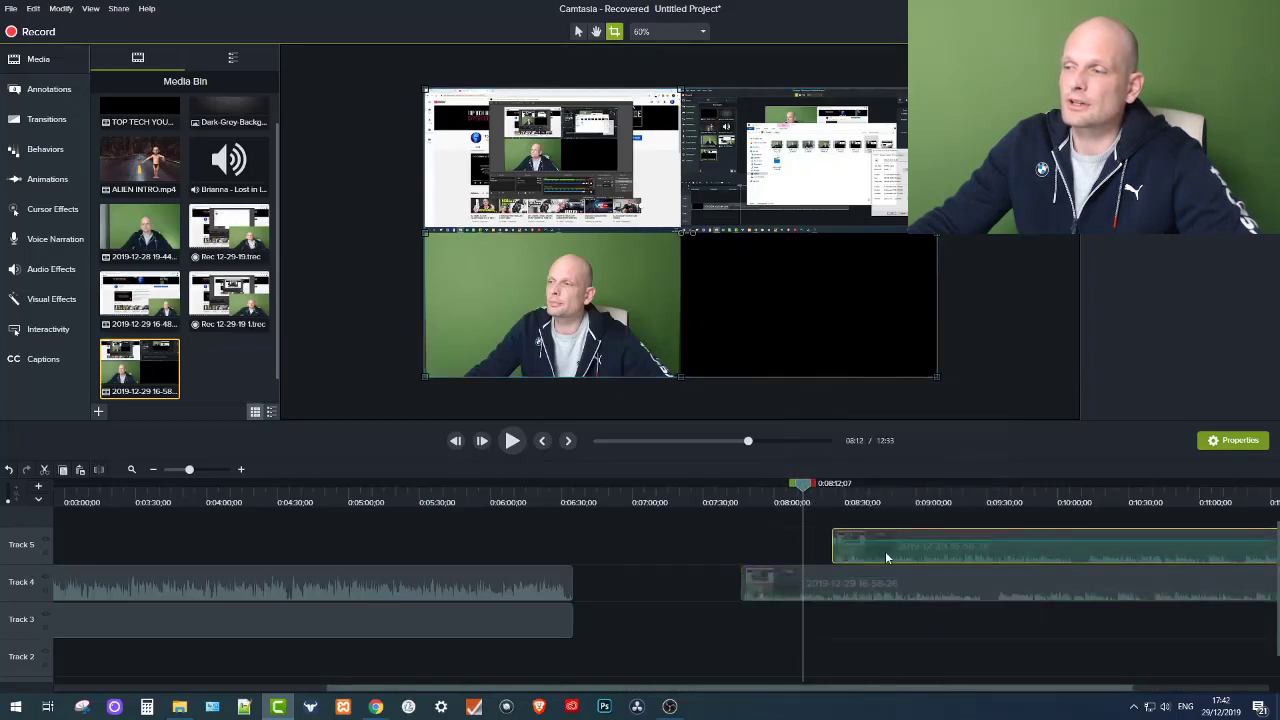
Step: Move the pasted clip to Track 3 across the playhead and crop it to the lower-left webcam view
drag(890, 558, 790, 643)
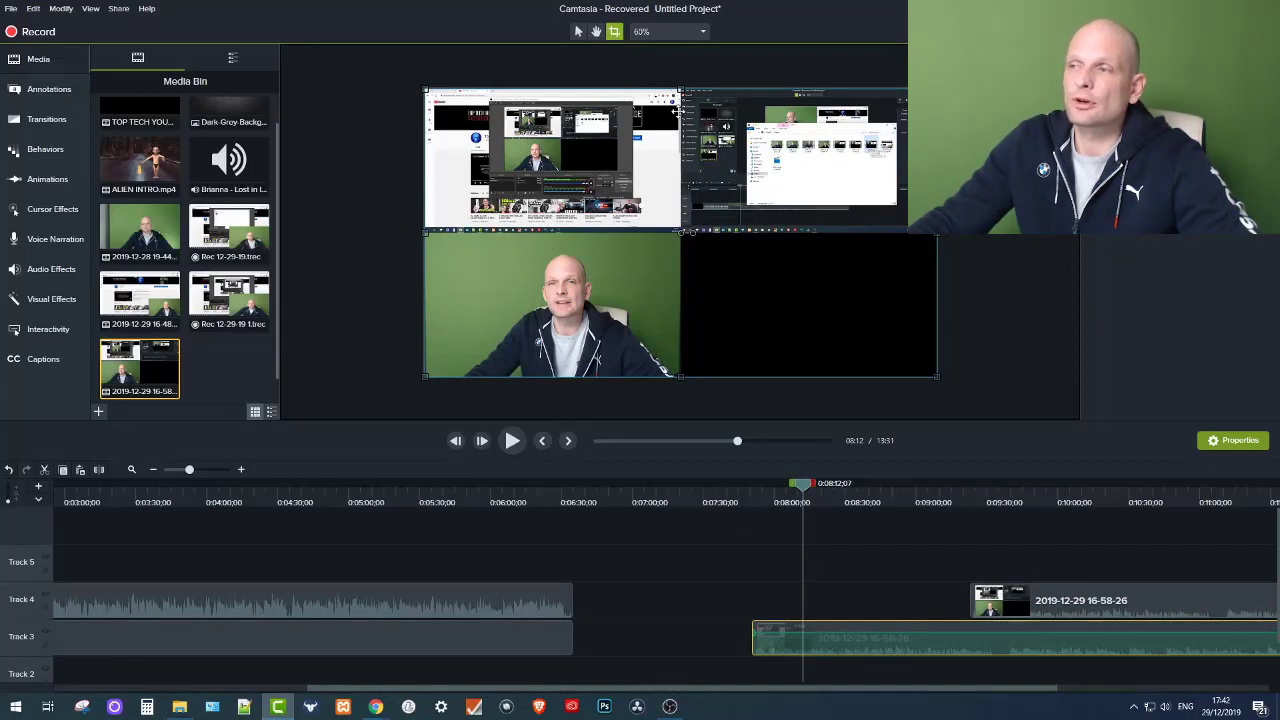
drag(937, 234, 685, 247)
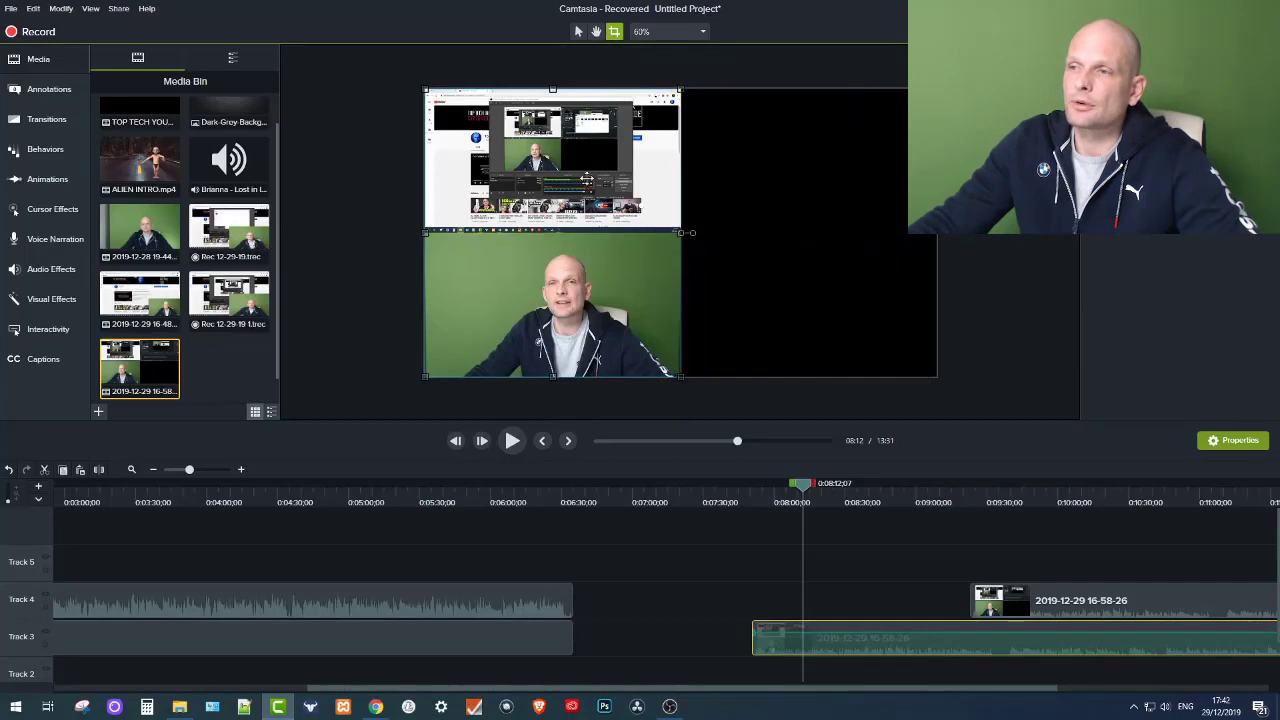
drag(553, 90, 540, 230)
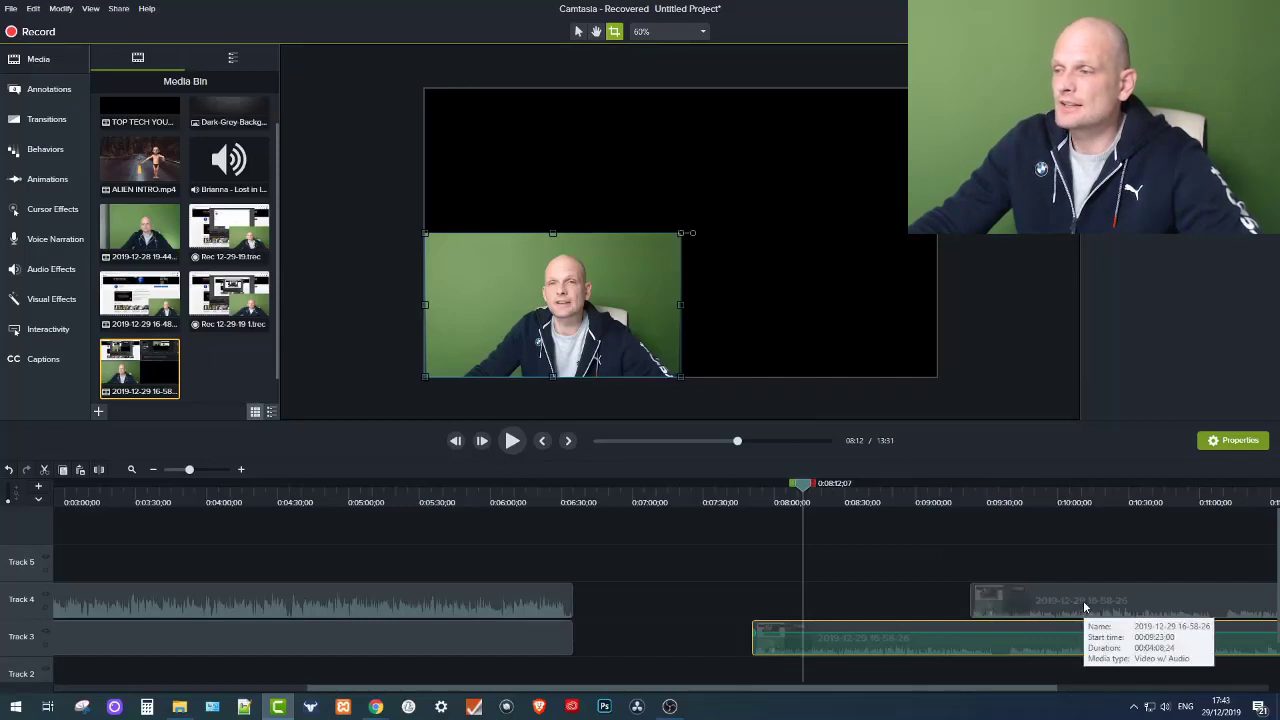
Step: Move the Track 4 clip back across the playhead, and paste another copy onto Track 5 starting at about 0:09:09
drag(1086, 612, 687, 603)
right_click(847, 588)
click(897, 306)
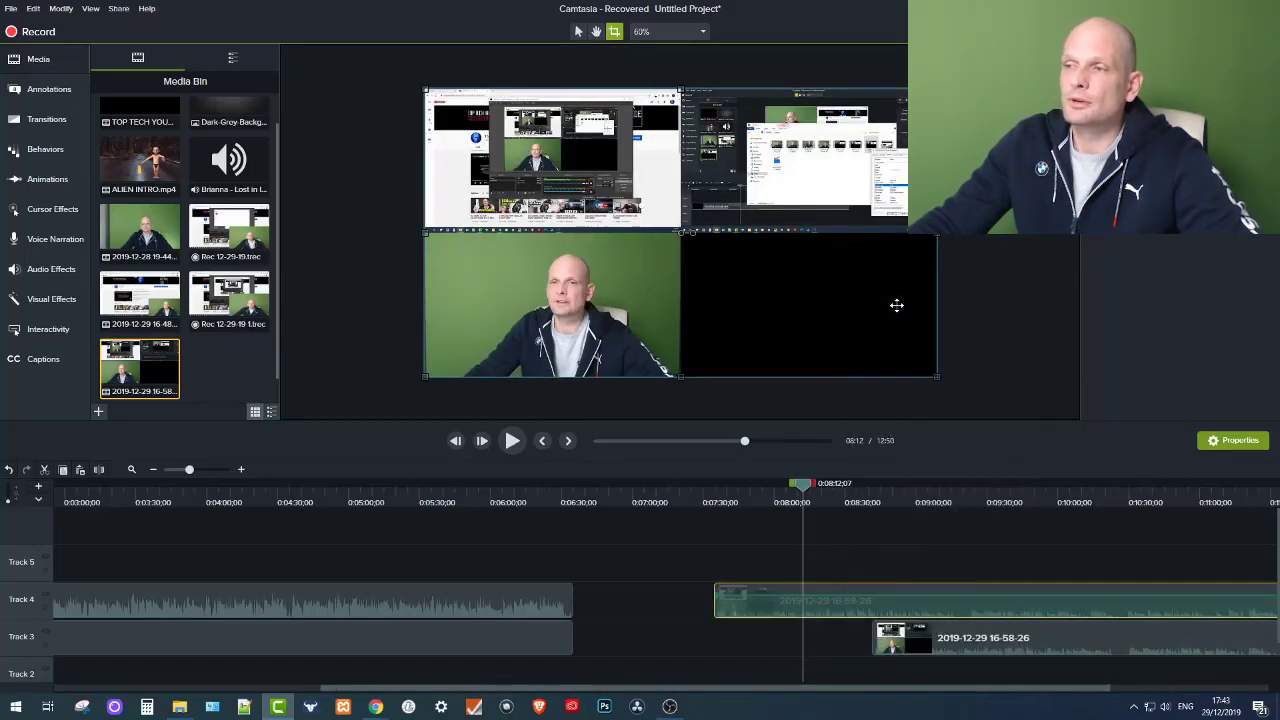
right_click(843, 540)
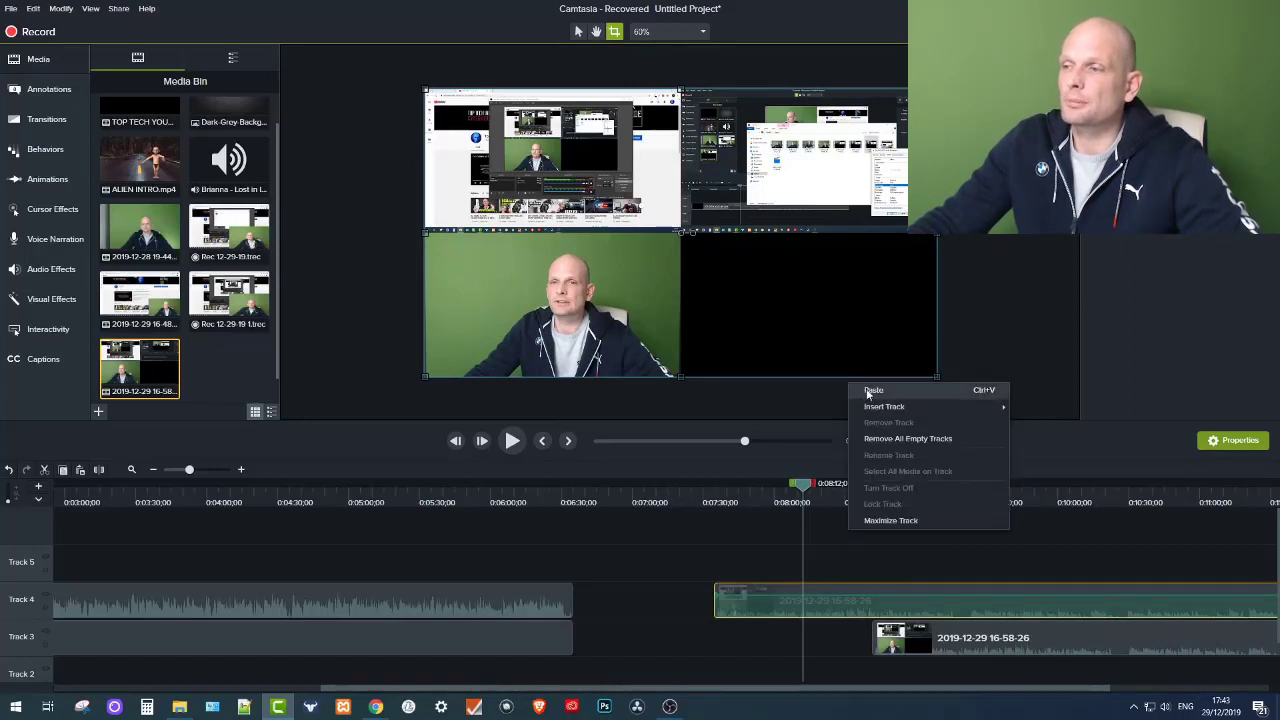
click(870, 391)
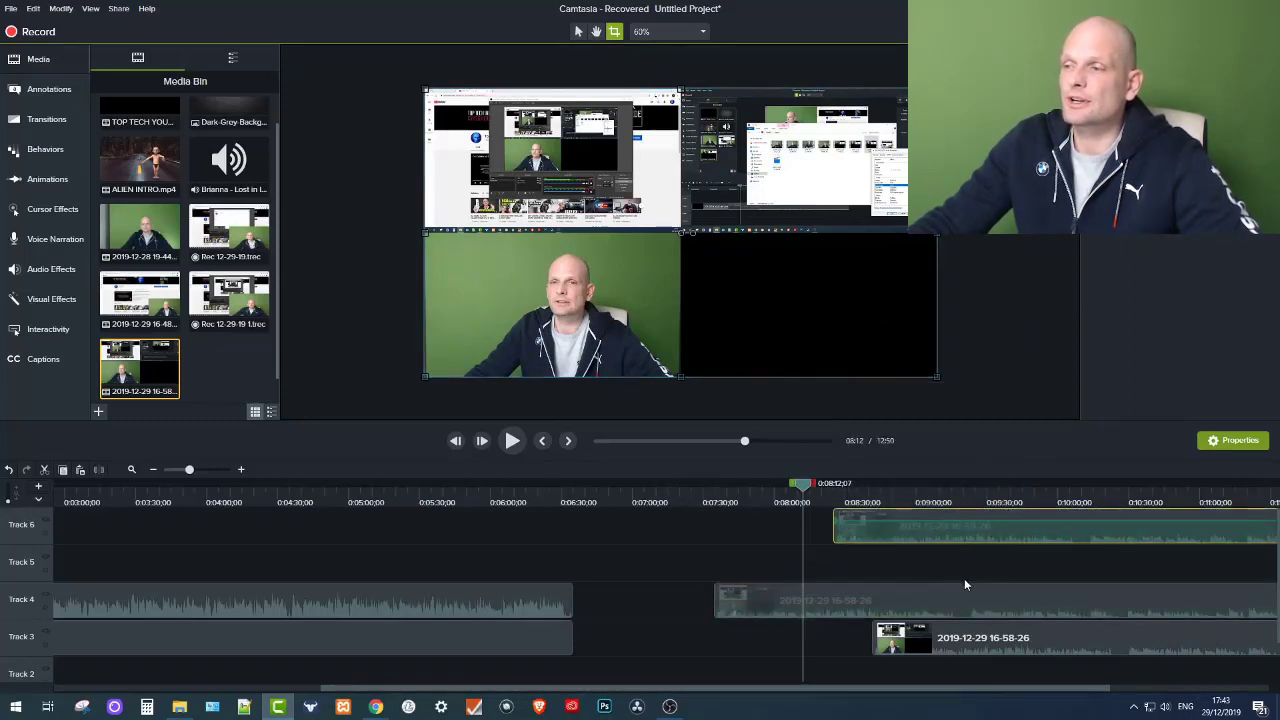
drag(965, 584, 1017, 591)
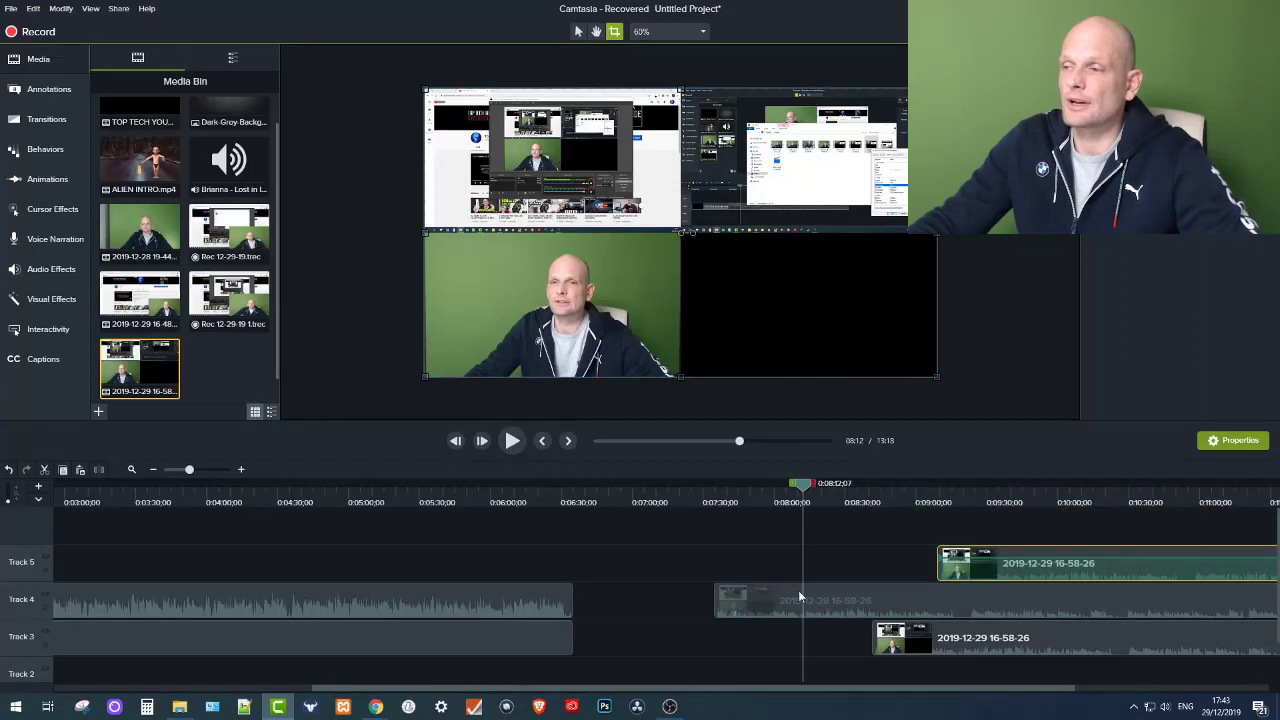
Step: Crop the Track 4 clip to the upper-left quadrant showing the browser screen
click(622, 258)
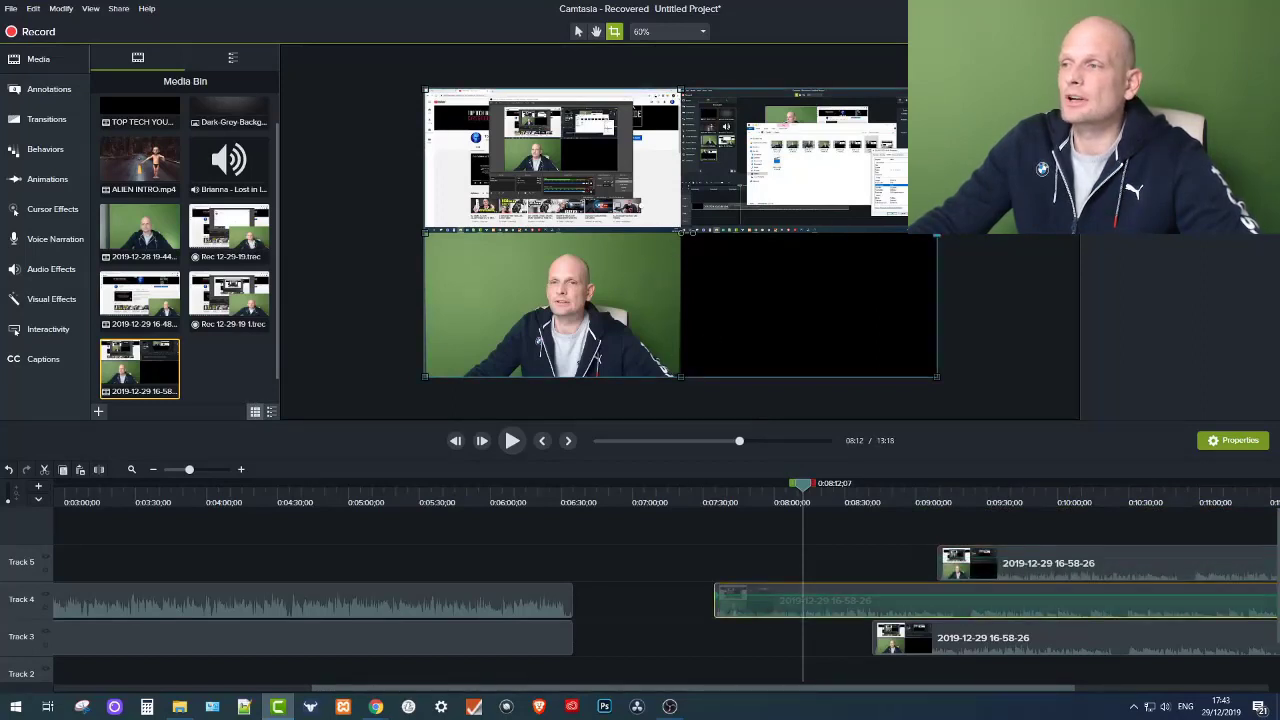
drag(908, 232, 681, 232)
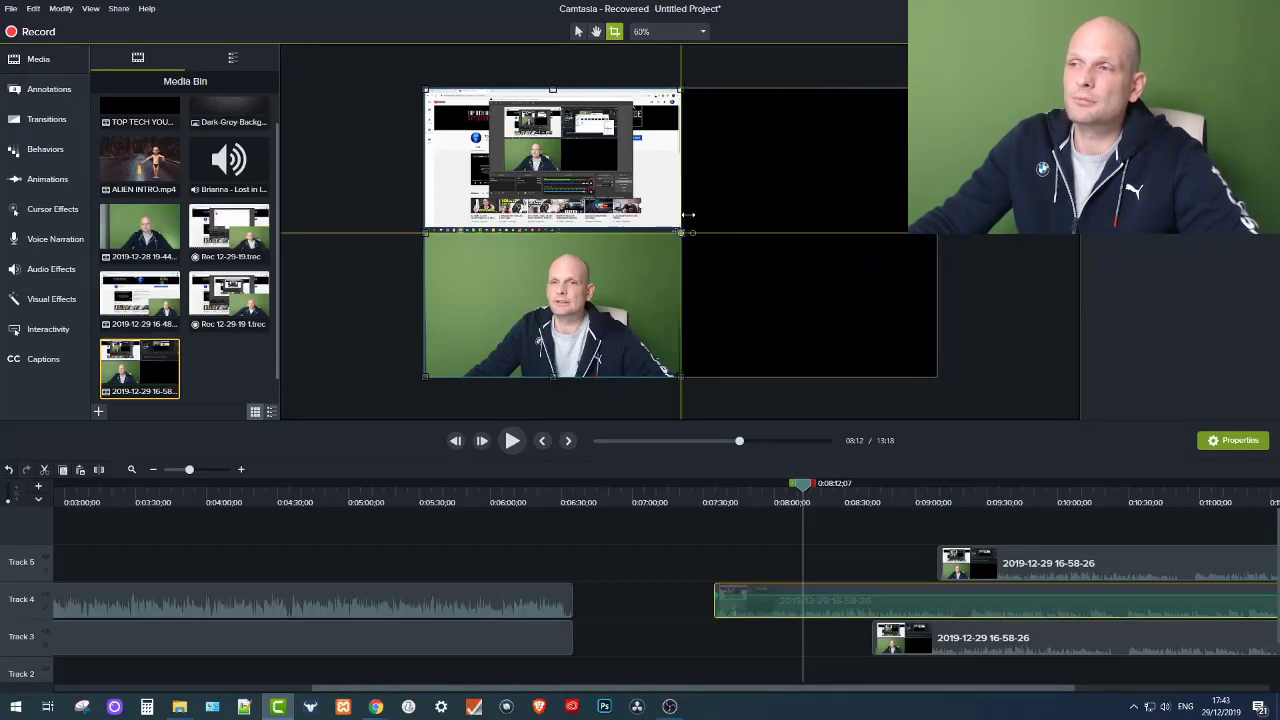
drag(552, 377, 583, 232)
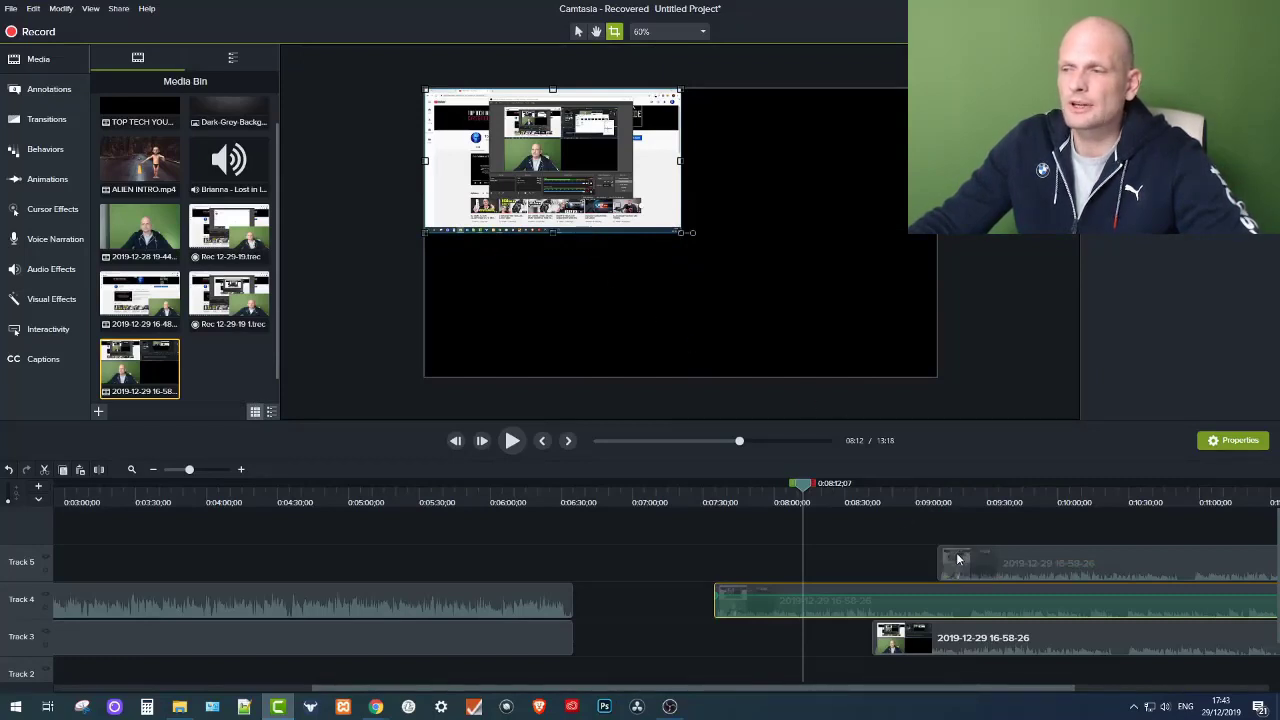
Step: Place the Track 5 clip across the playhead at 0:07:27;21 and crop it to the upper-right screen quadrant
drag(1045, 565, 895, 565)
drag(738, 562, 832, 565)
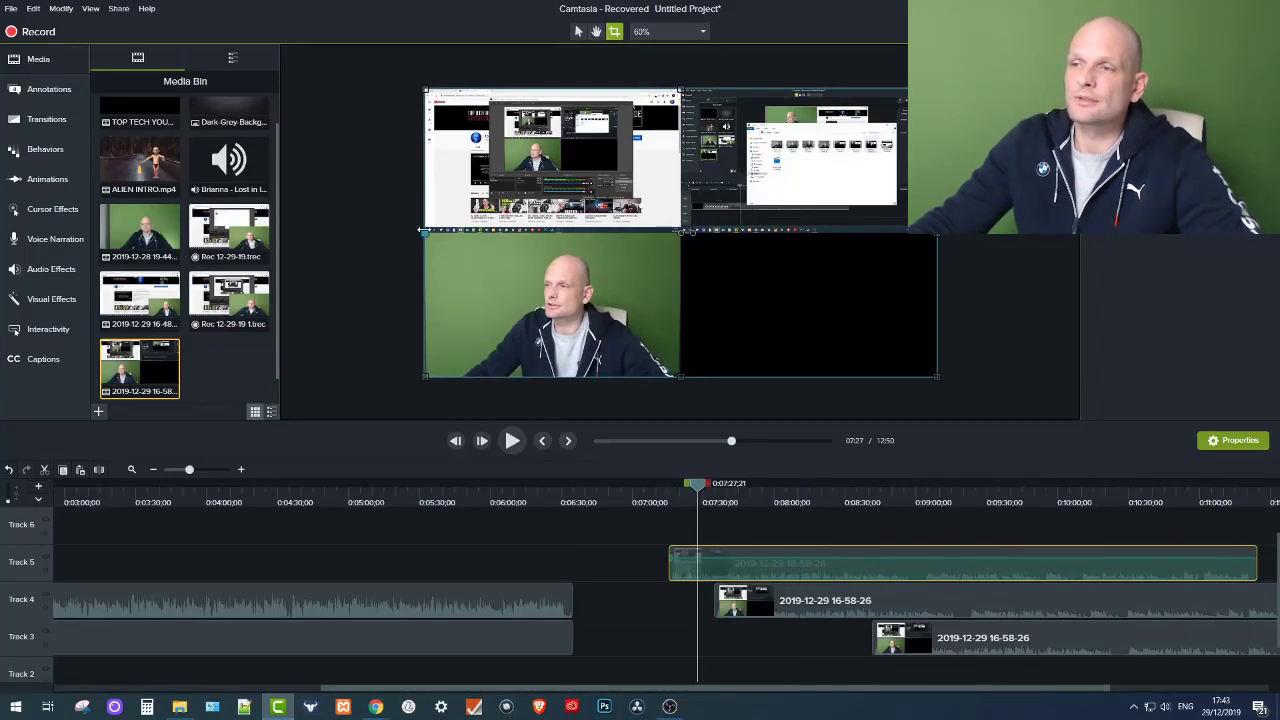
drag(424, 231, 681, 233)
drag(814, 384, 809, 233)
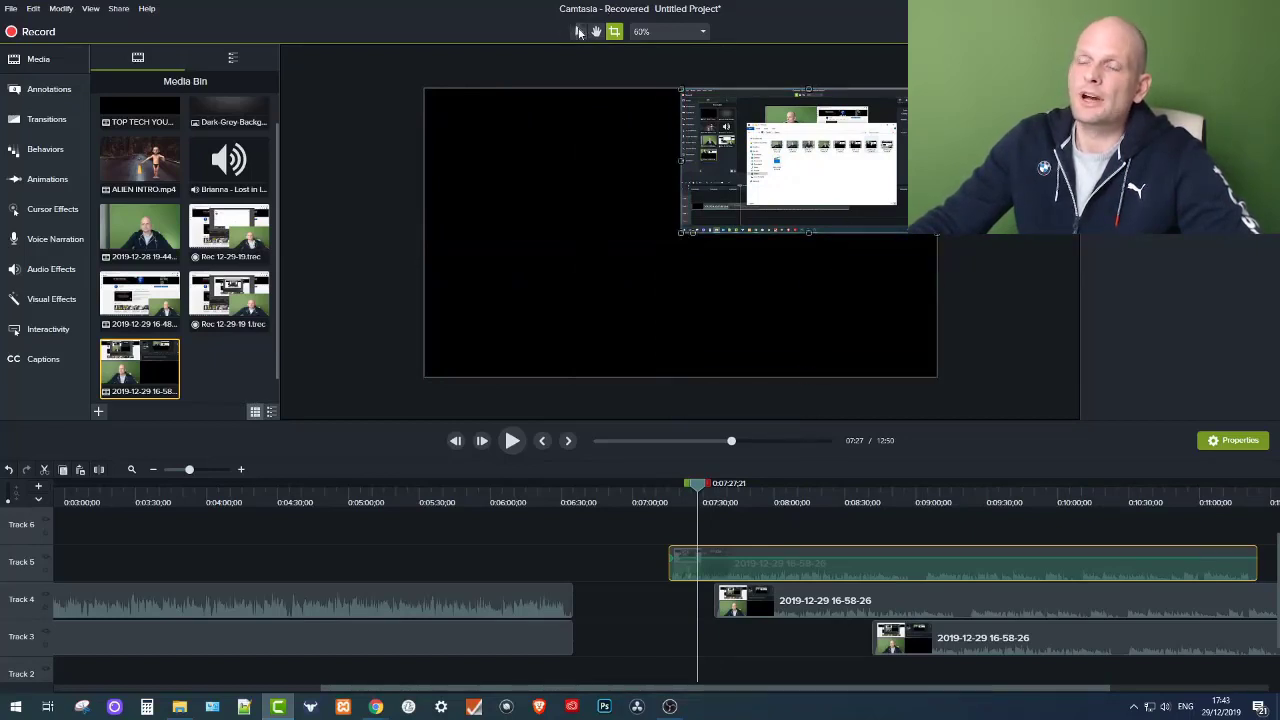
Step: Leave crop mode, move the webcam clip to Track 7 across the playhead, and shift the Track 5 clip to about 0:08:24
click(578, 31)
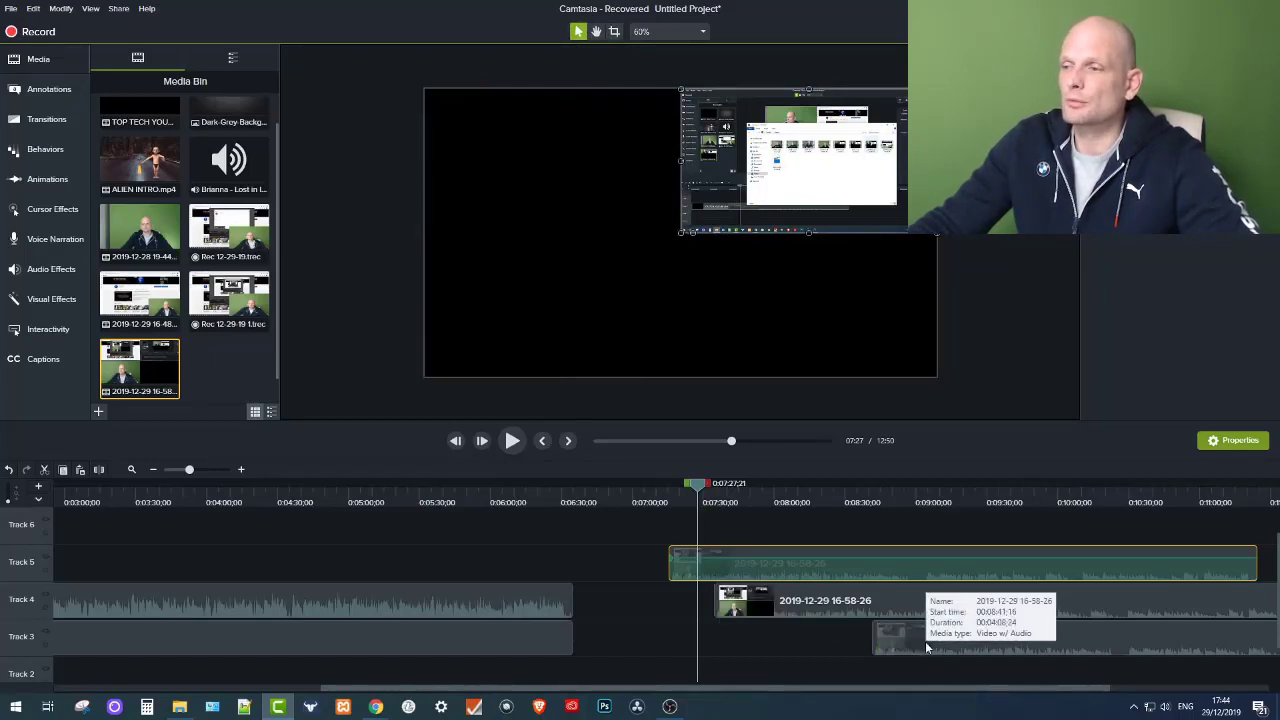
drag(925, 648, 710, 534)
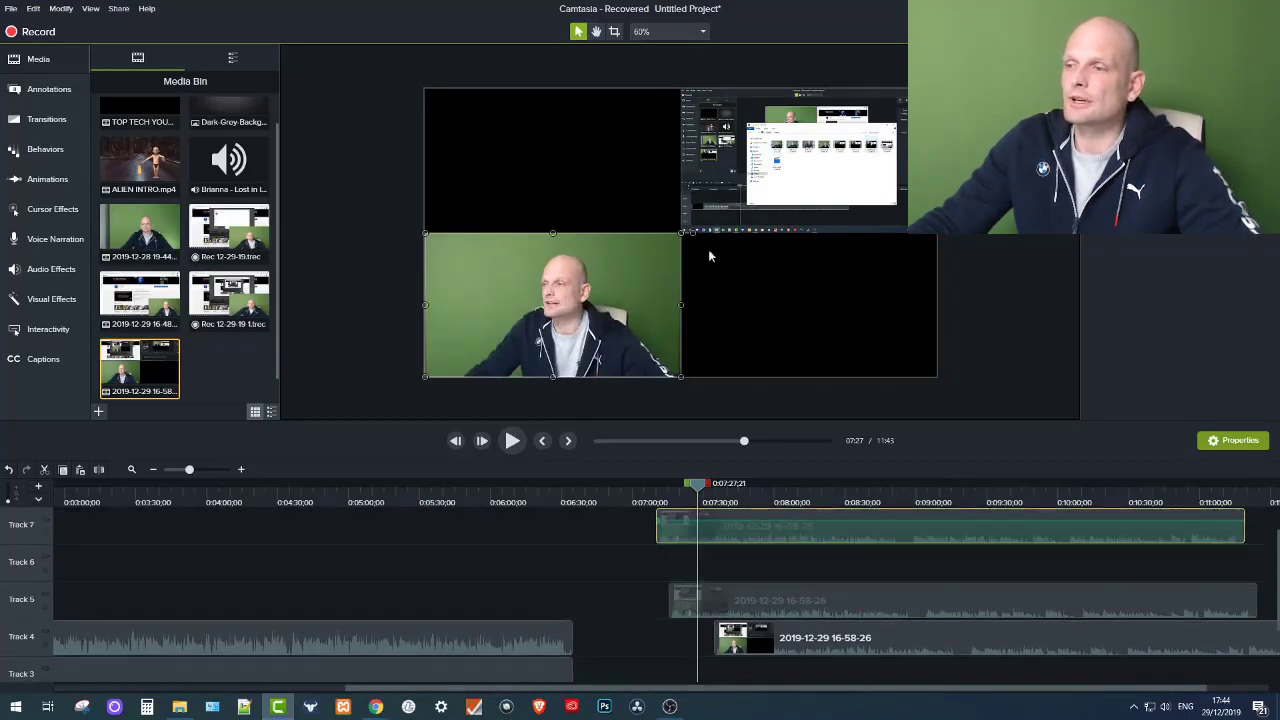
click(708, 602)
drag(842, 606, 895, 607)
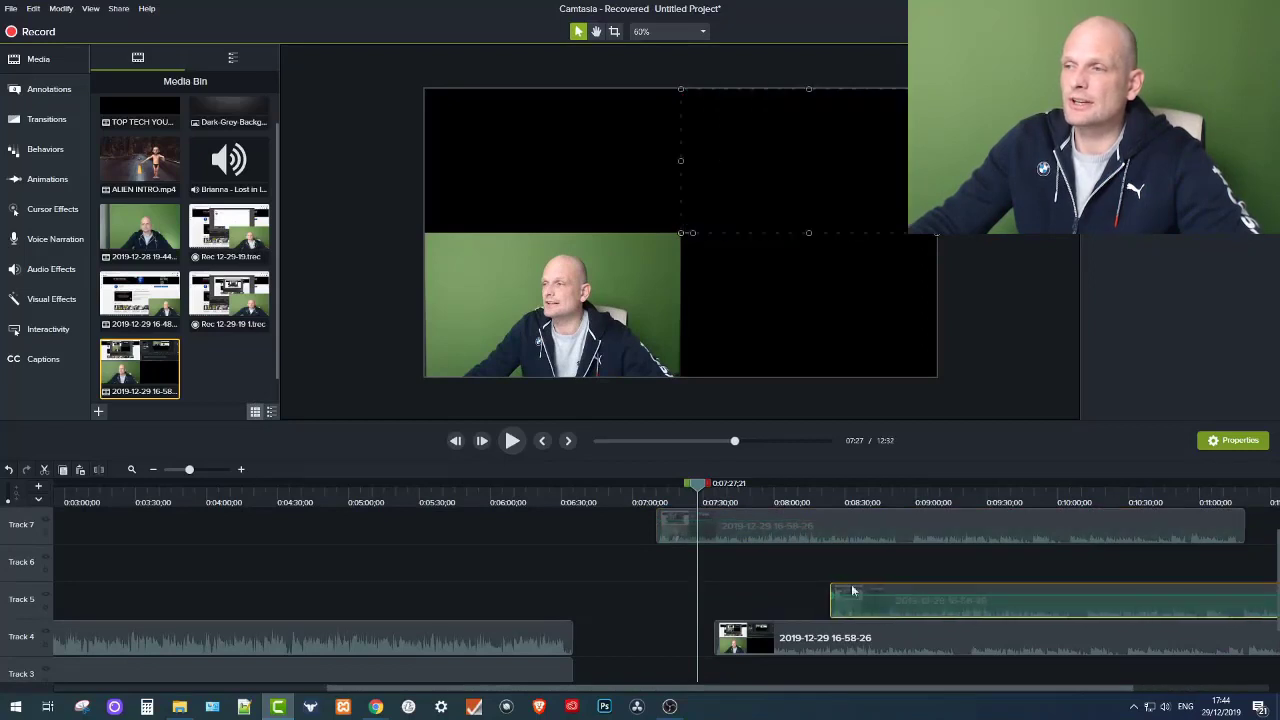
Step: Shrink the webcam view into the canvas's upper-right corner and move its Track 7 clip to start at about 0:08:39
drag(635, 298, 883, 157)
drag(688, 228, 727, 222)
drag(729, 532, 936, 539)
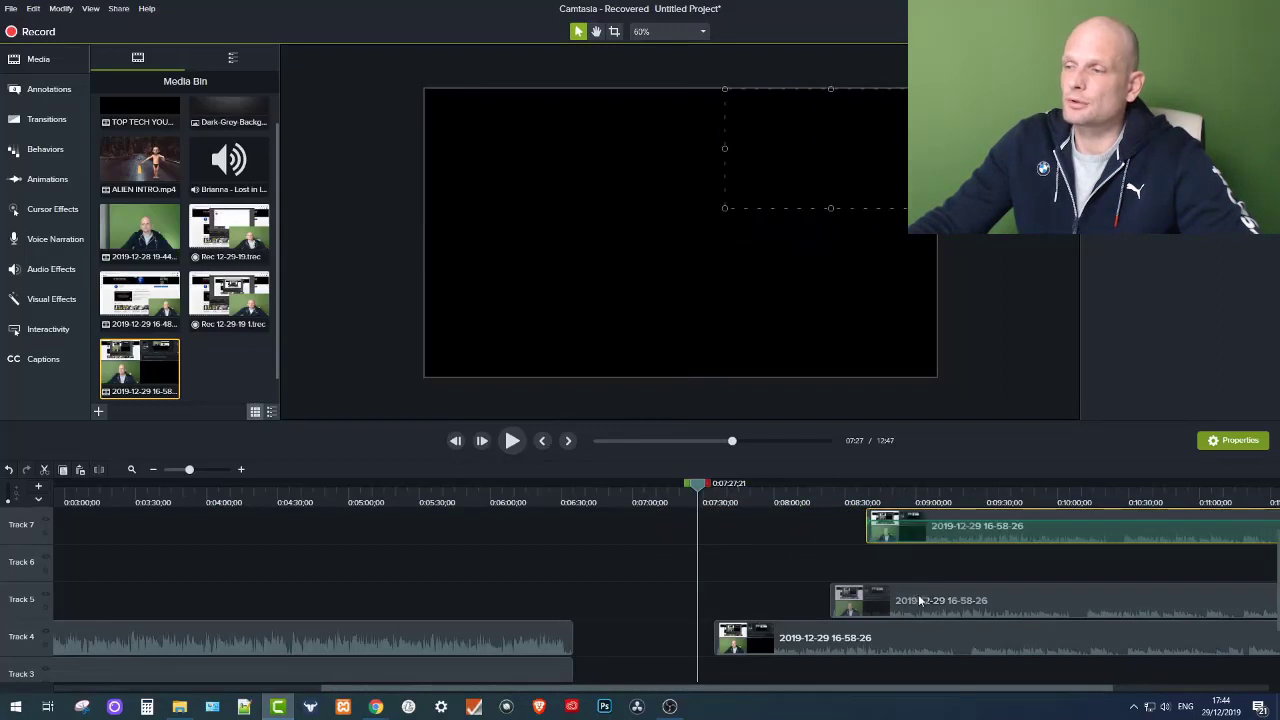
Step: Move the Track 4 browser-screen clip to about 0:06:55 and enlarge it to fill the whole canvas
drag(890, 605, 780, 581)
drag(655, 259, 937, 377)
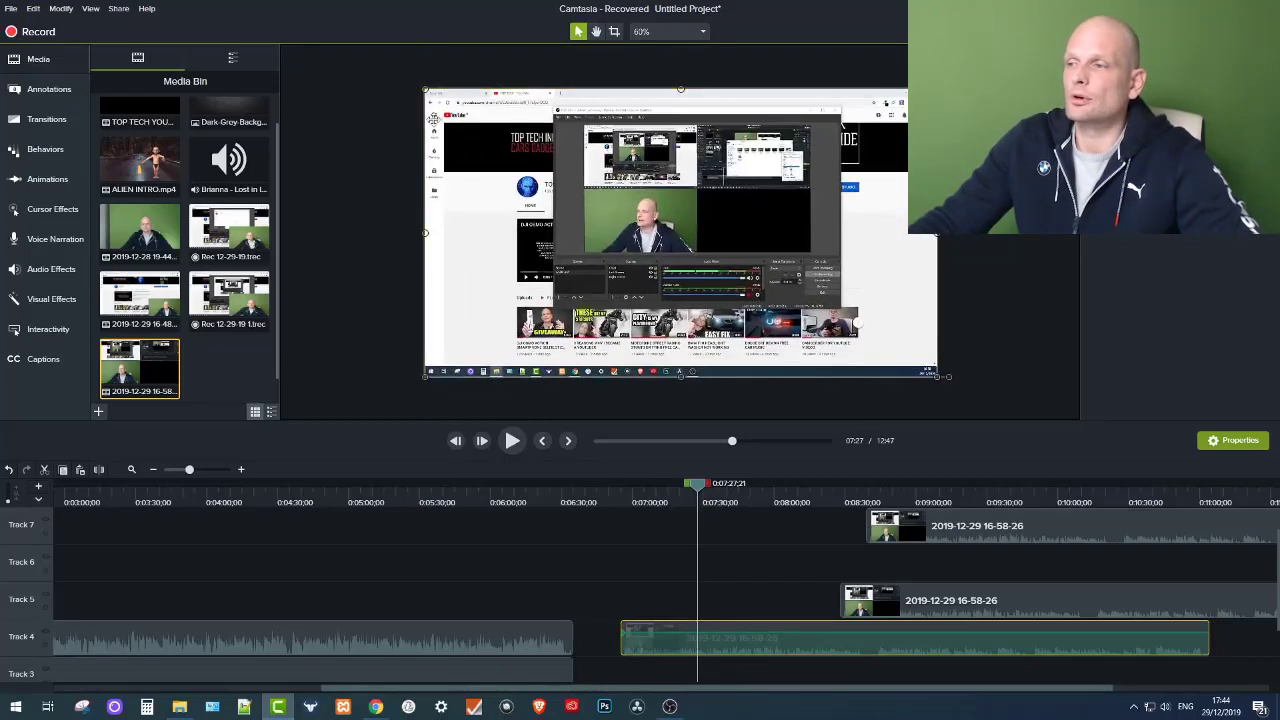
Step: Bring the webcam clip to Track 6 and the Track 5 clip across the playhead, and reposition the second screen's view on the canvas
drag(911, 518, 698, 565)
drag(925, 600, 698, 605)
drag(681, 233, 649, 251)
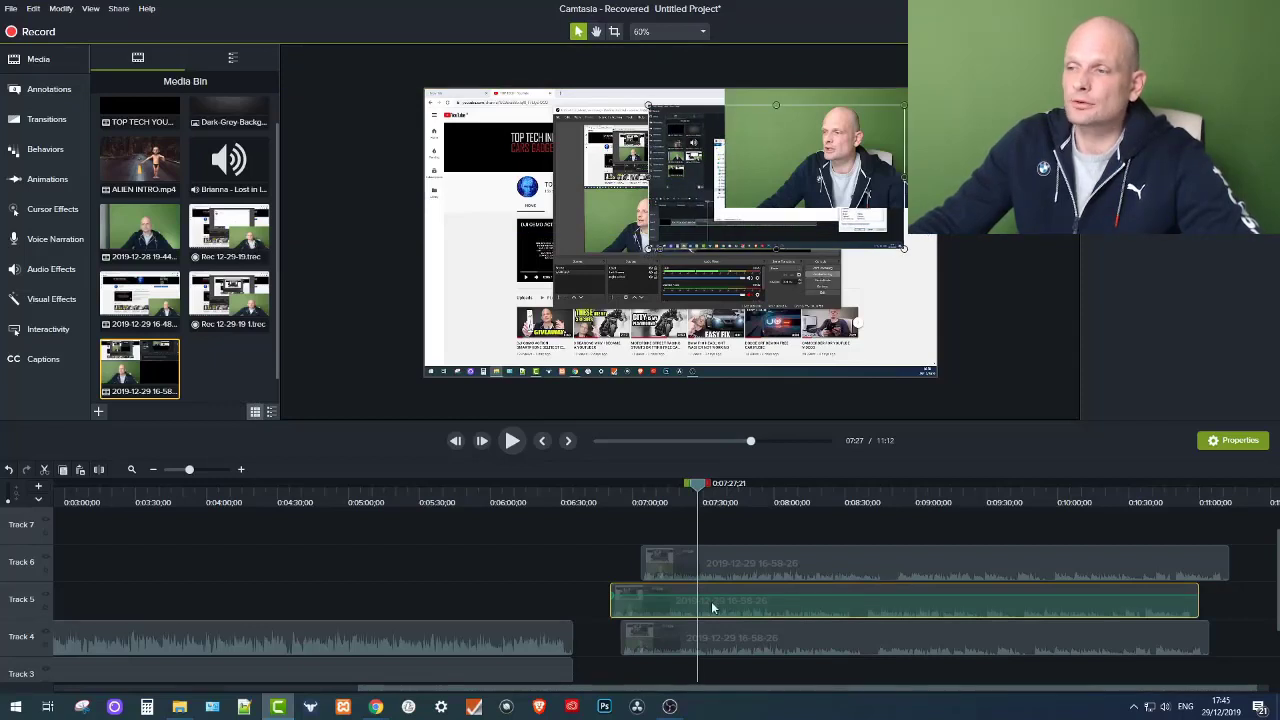
Step: Move the Track 5 clip to about 0:08:14, play the result briefly, and reposition the webcam overlay over the canvas's lower middle
drag(766, 612, 908, 610)
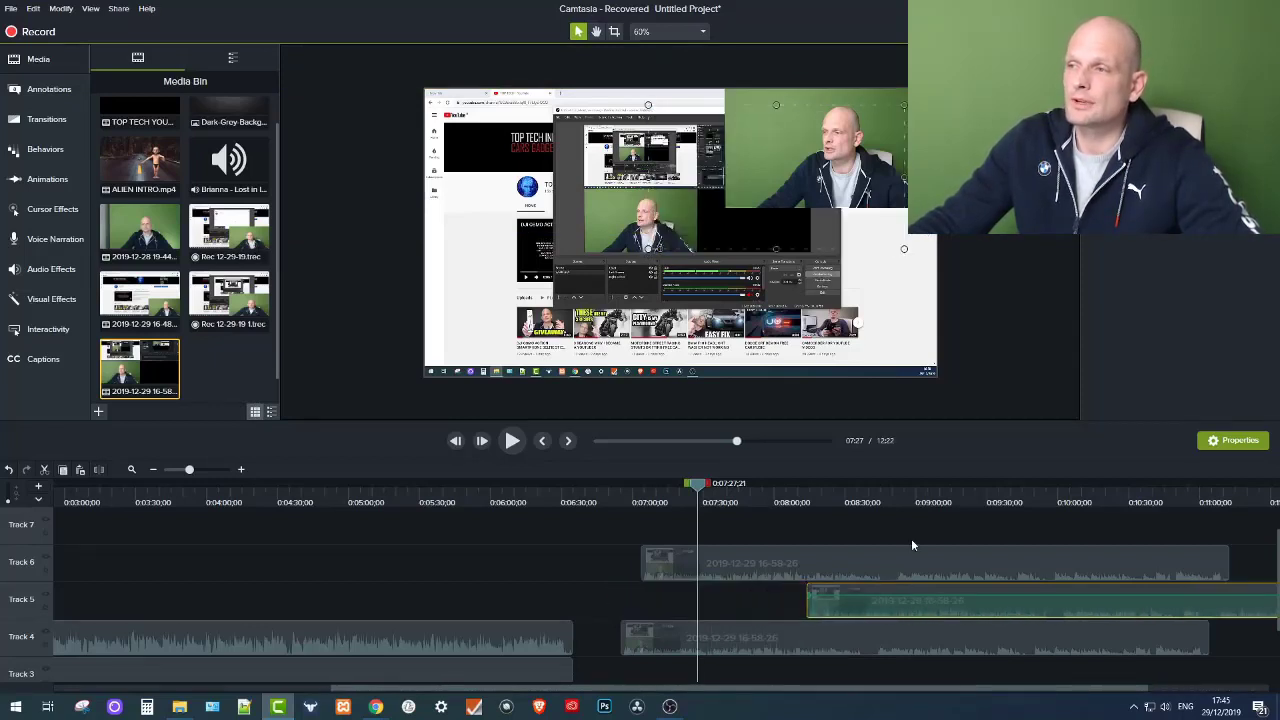
drag(800, 166, 676, 184)
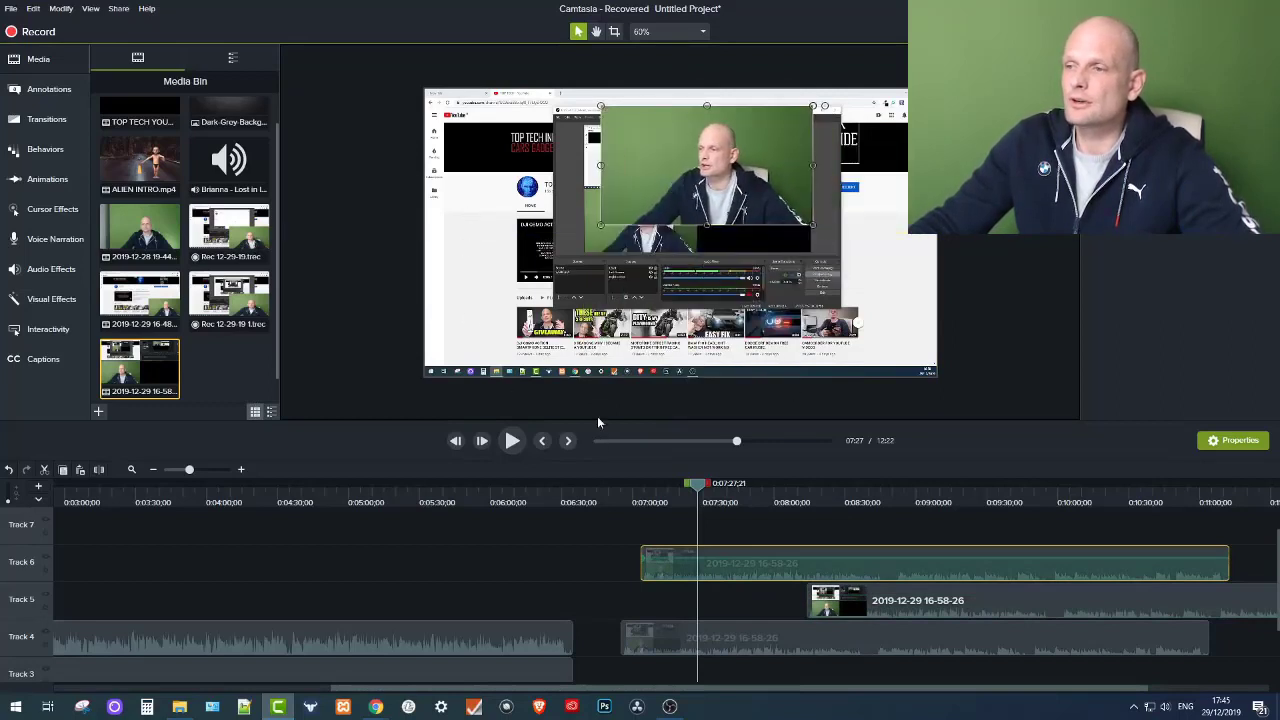
click(511, 441)
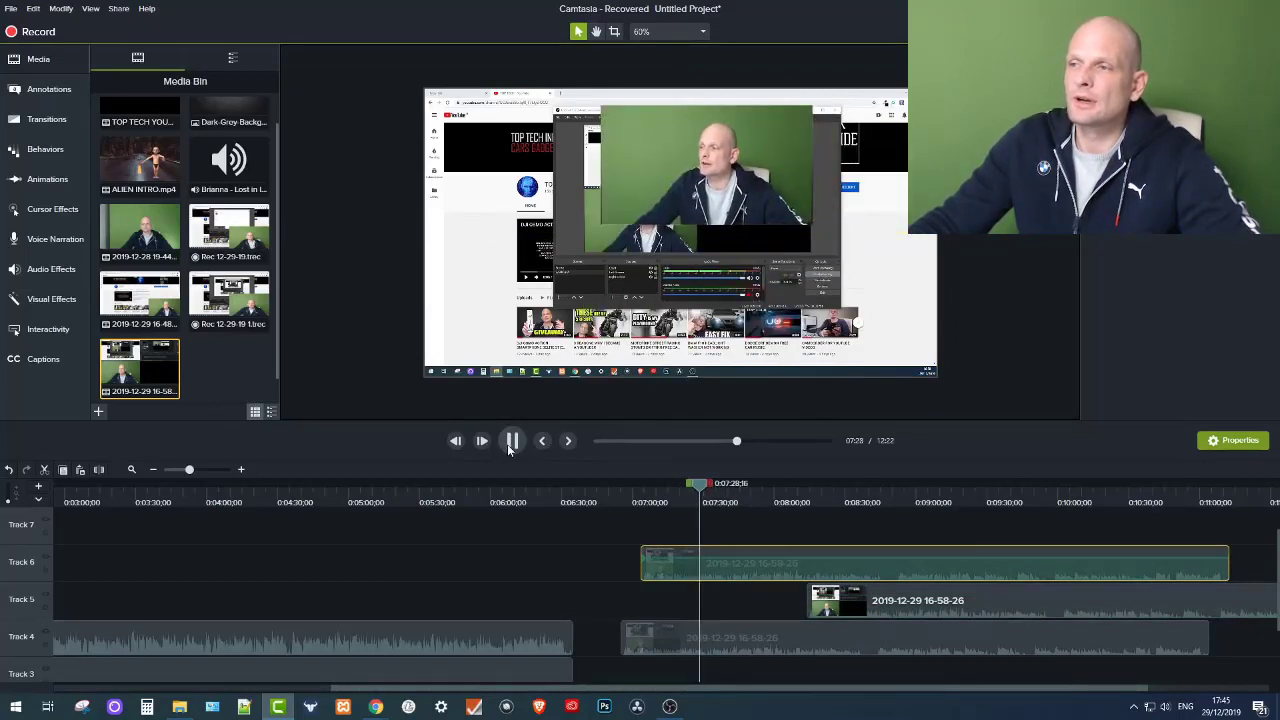
click(511, 441)
drag(822, 220, 741, 268)
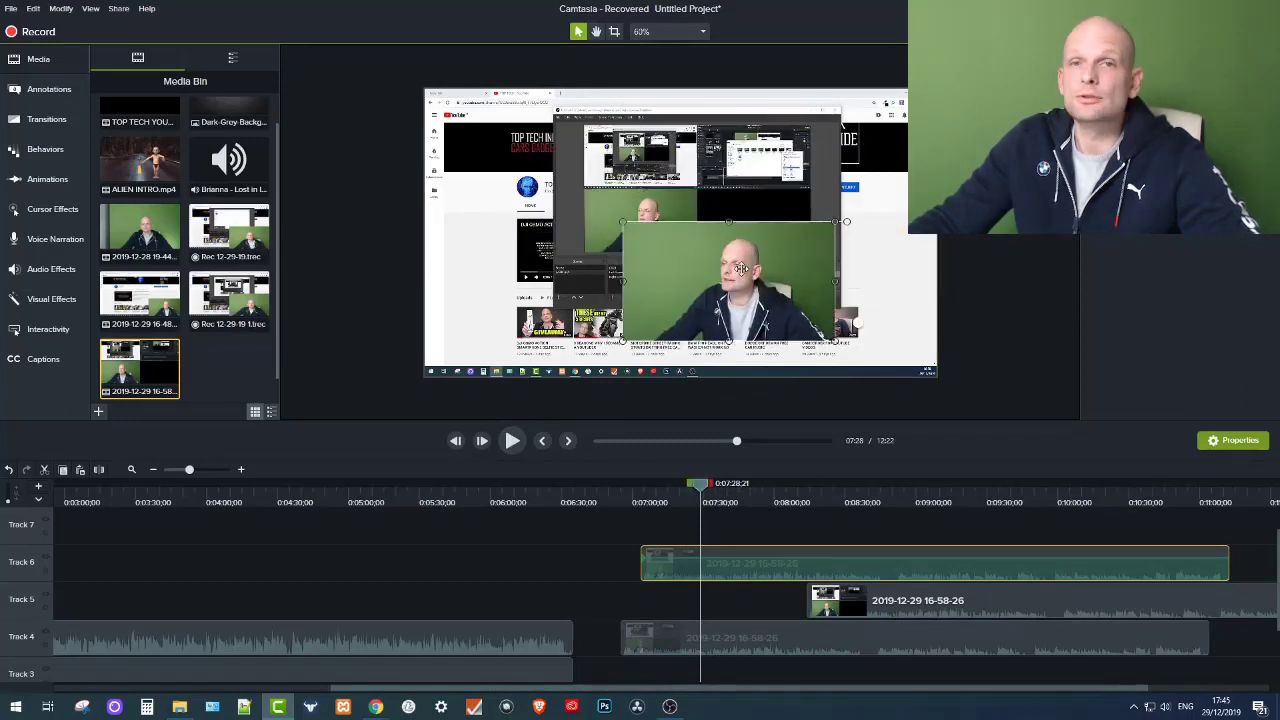